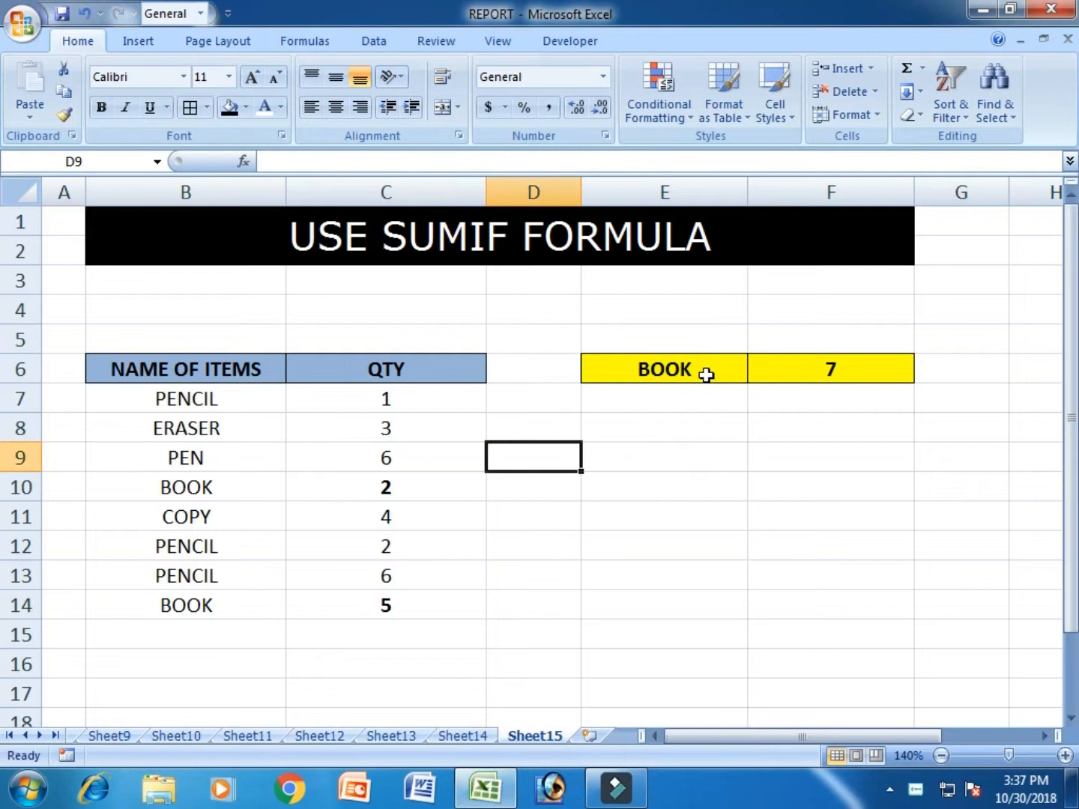
- Clear the existing SUMIF formula from cell F6 beside the BOOK label
click(705, 370)
click(781, 369)
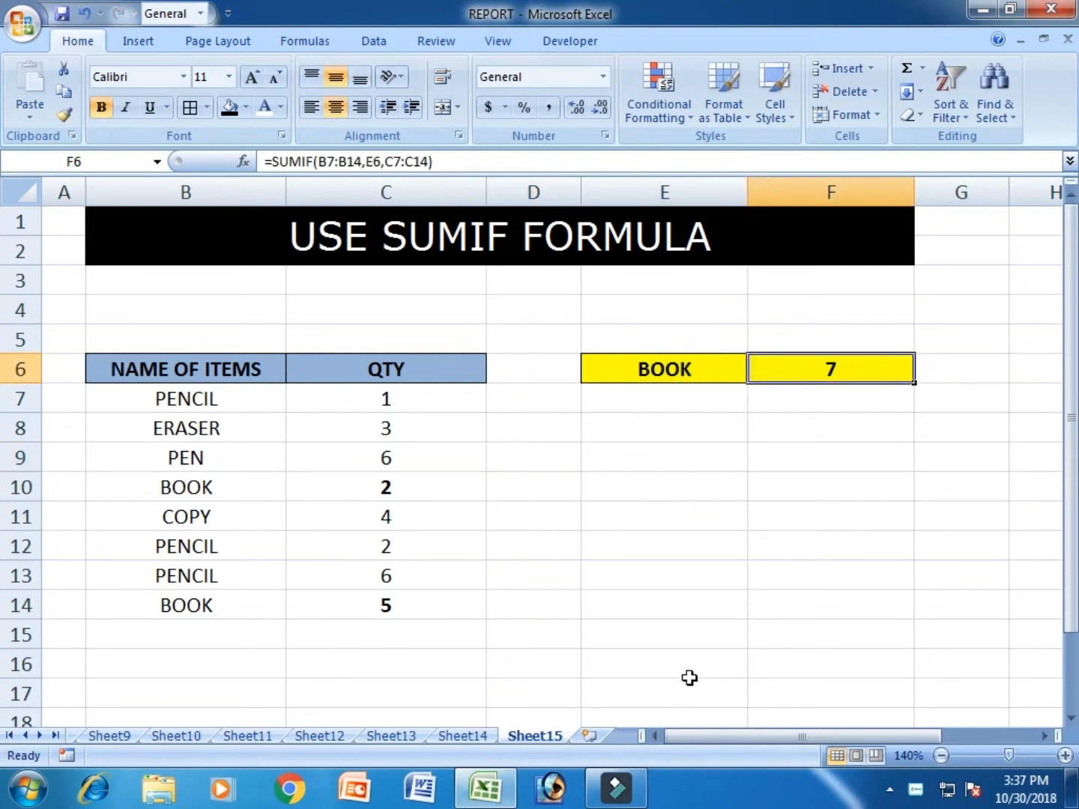
key(Delete)
click(639, 553)
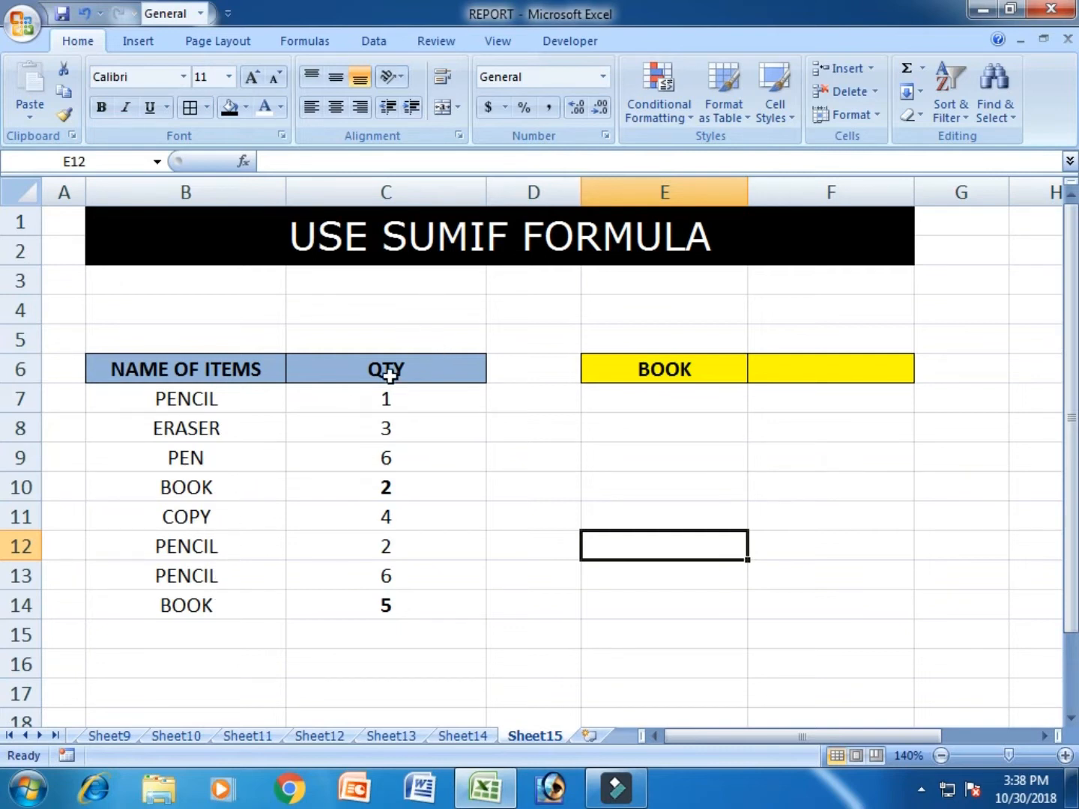
- Examine the BOOK criterion in E6, the empty result cell F6 and the BOOK quantities in C14 and C10
click(549, 381)
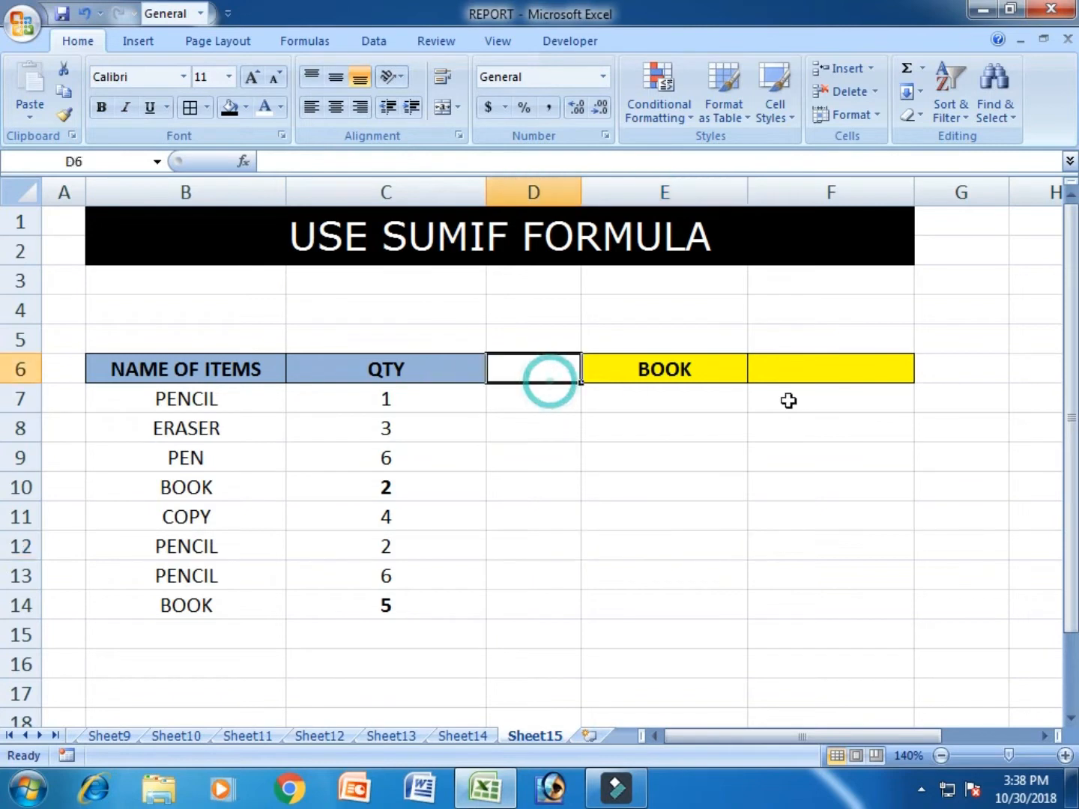
click(704, 534)
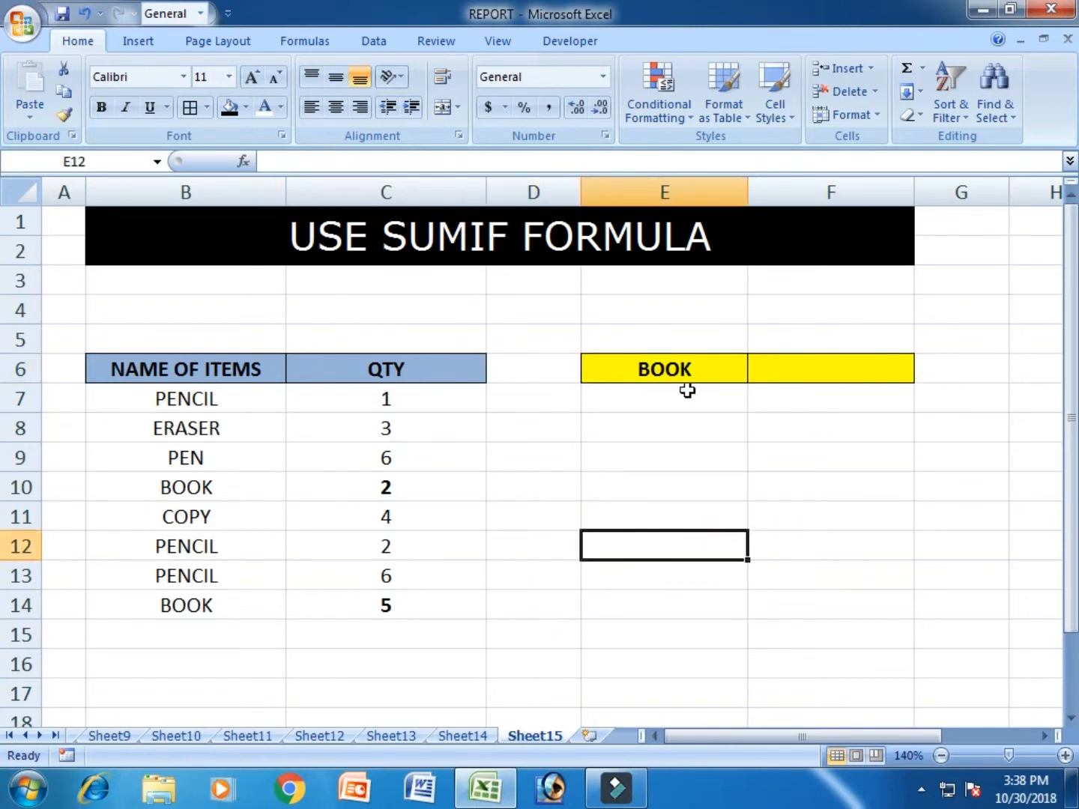
click(696, 369)
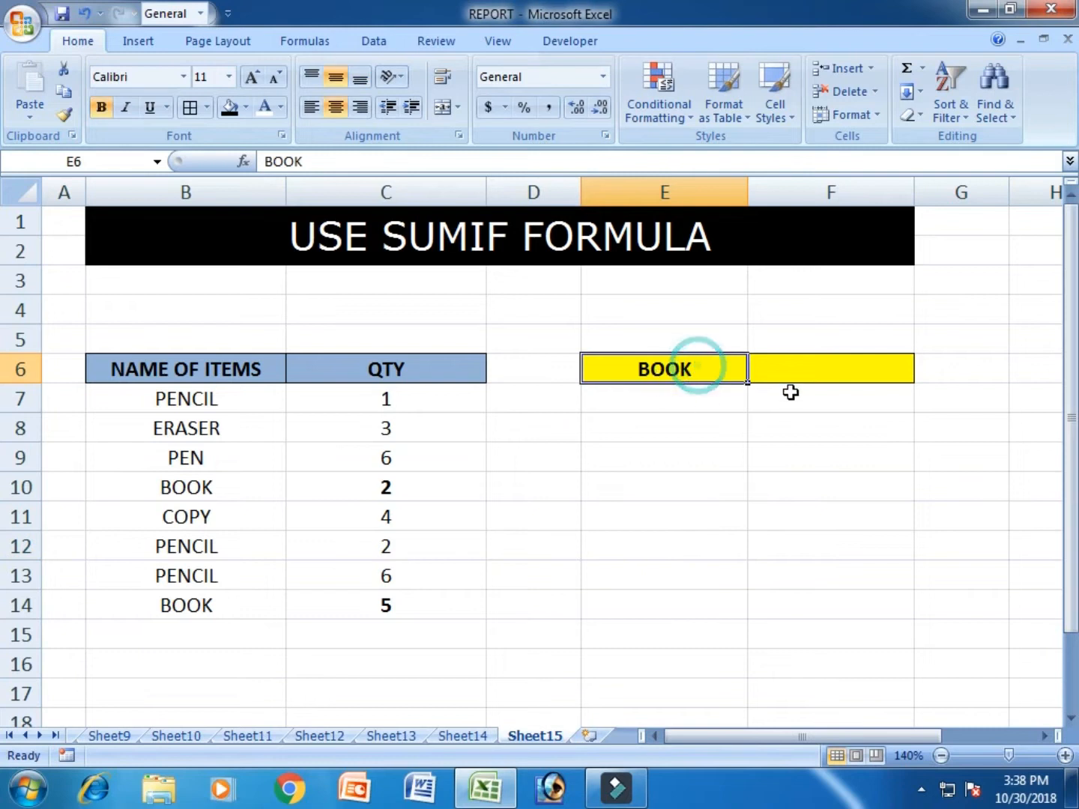
click(806, 370)
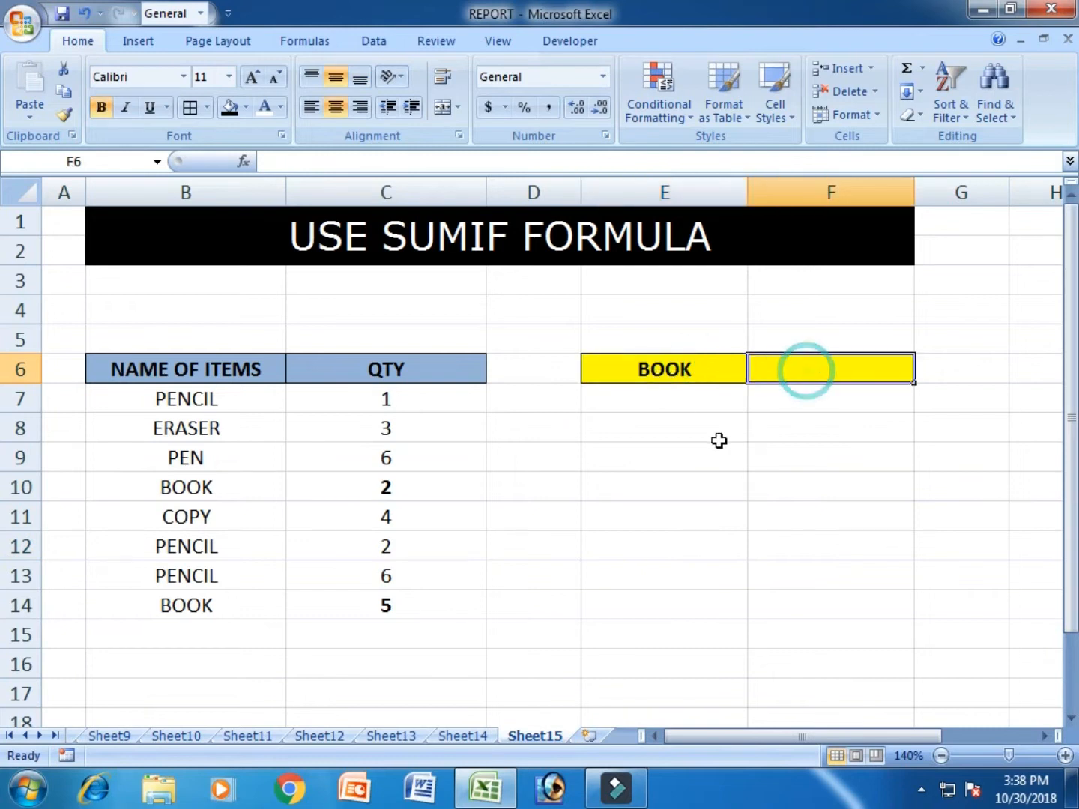
click(663, 368)
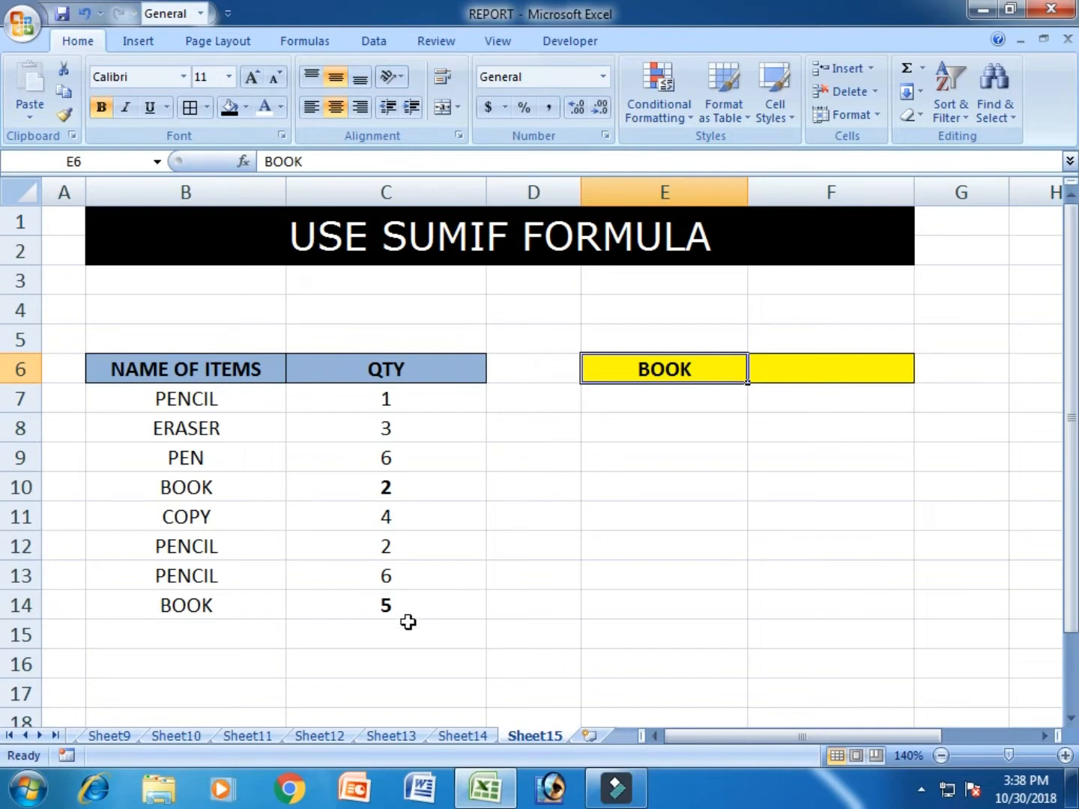
click(417, 603)
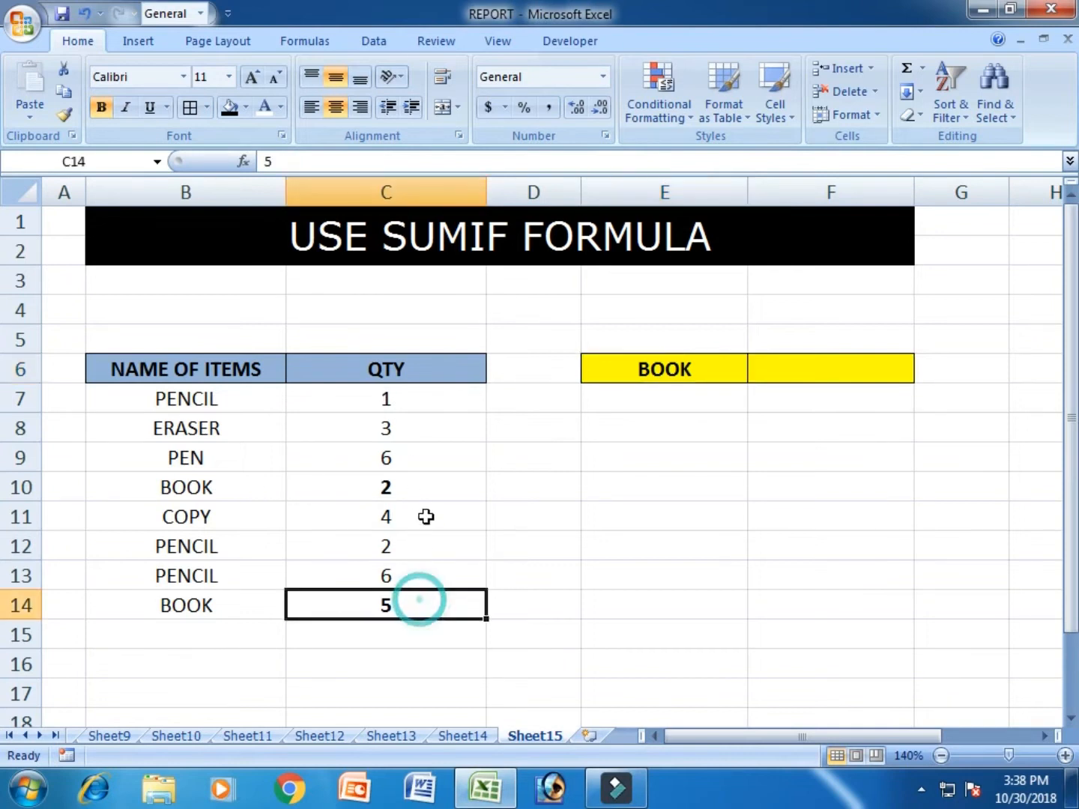
click(433, 490)
- Enter =SUMIF(B7:B14,E6,C7:C14) in cell F6 to total the quantities matching the item in E6
click(756, 376)
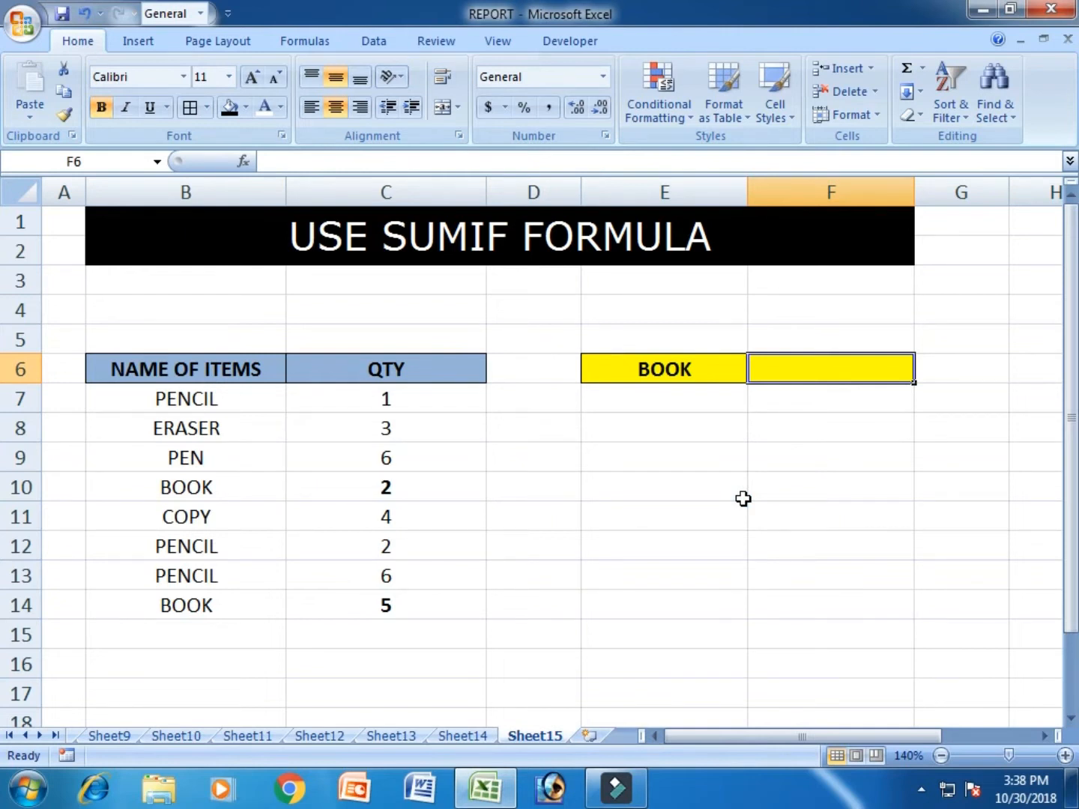
text(=)
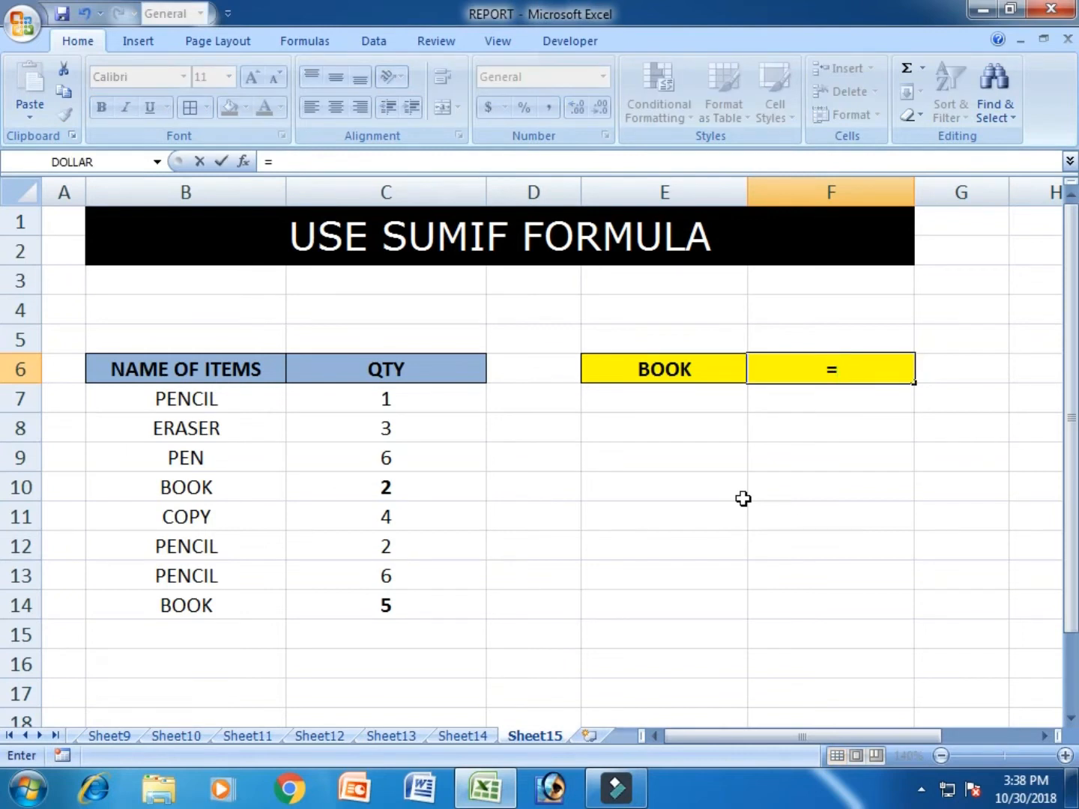
text(SUM)
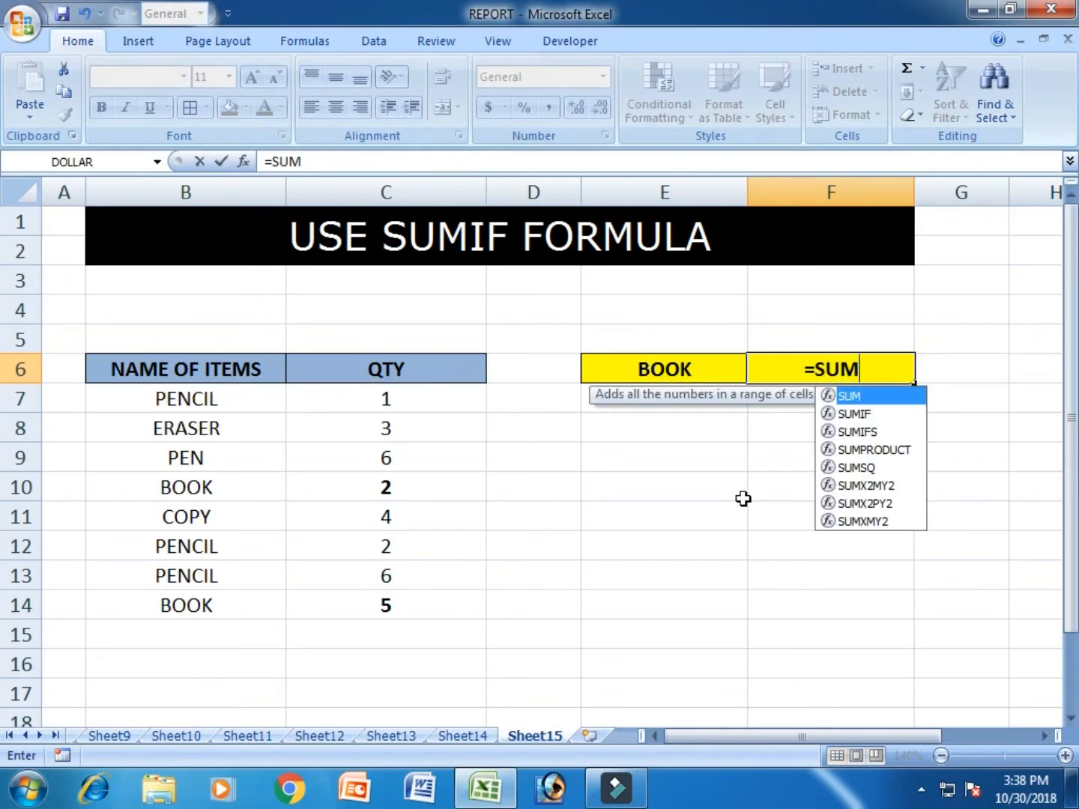
text(IF)
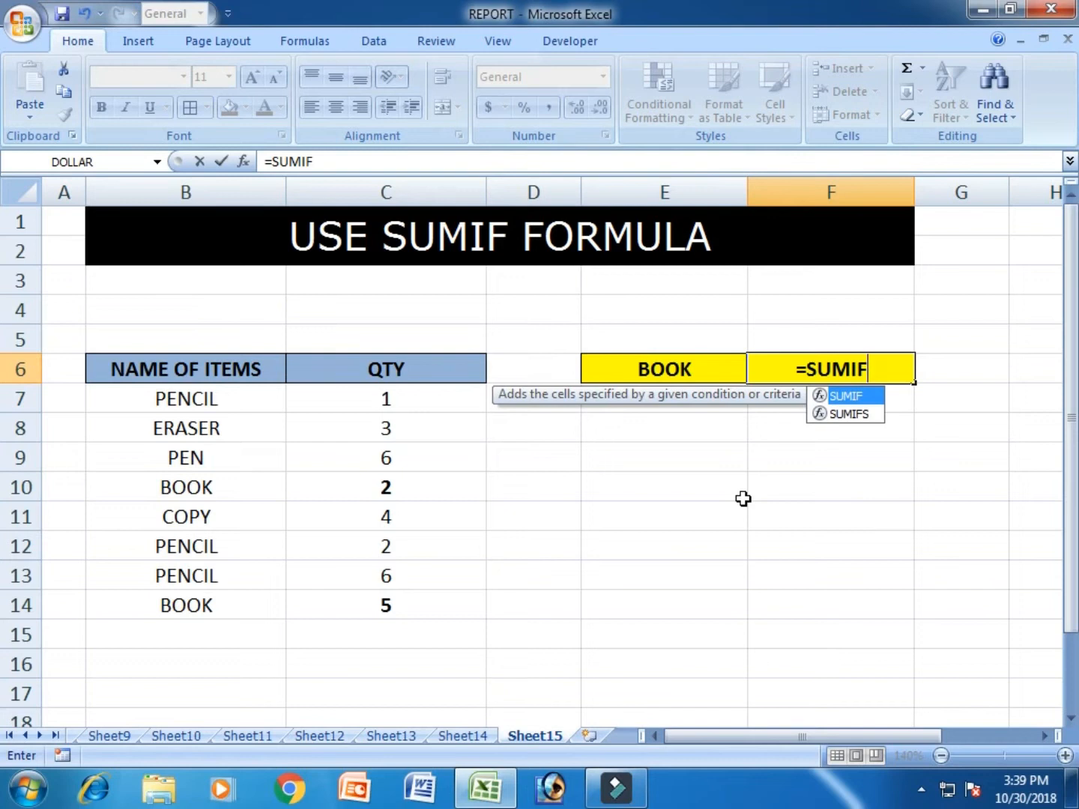
text(()
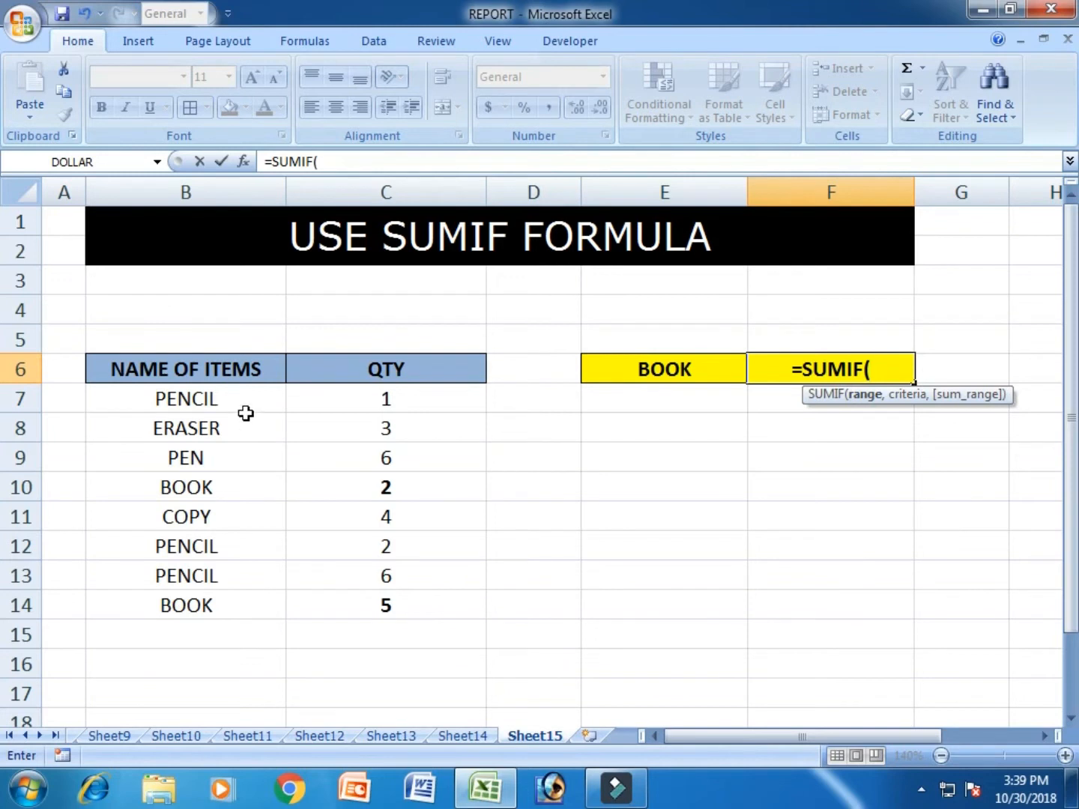
drag(232, 400, 229, 595)
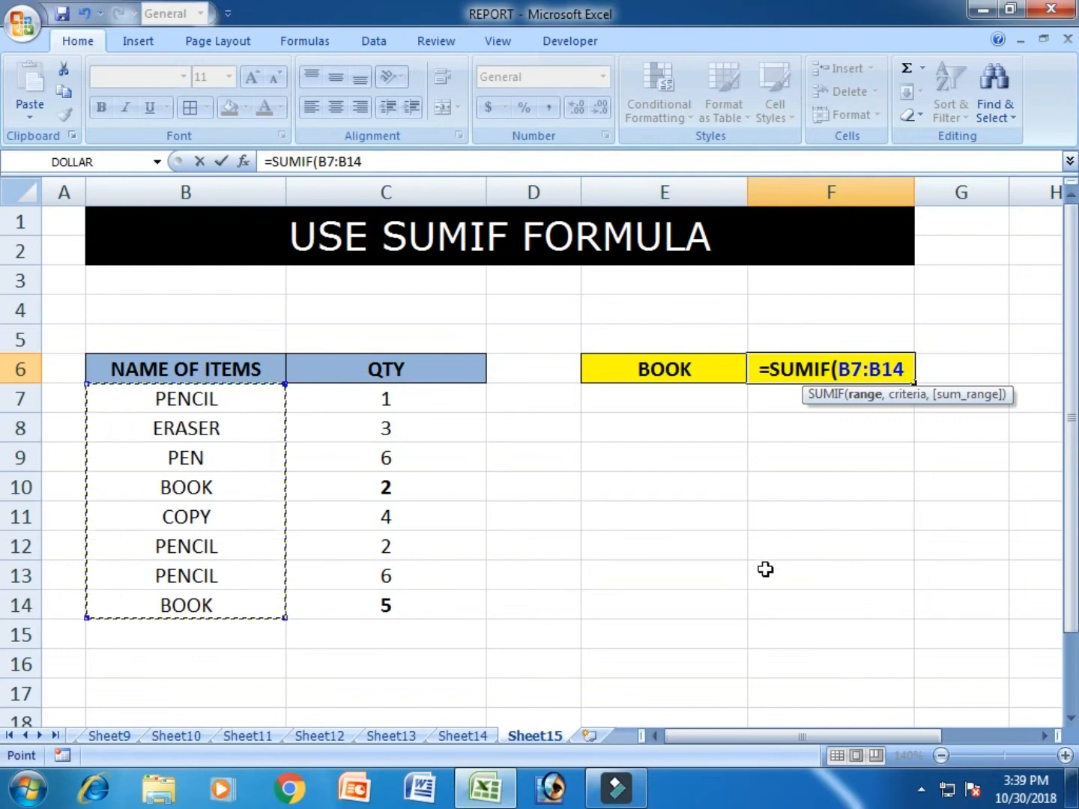
text(,)
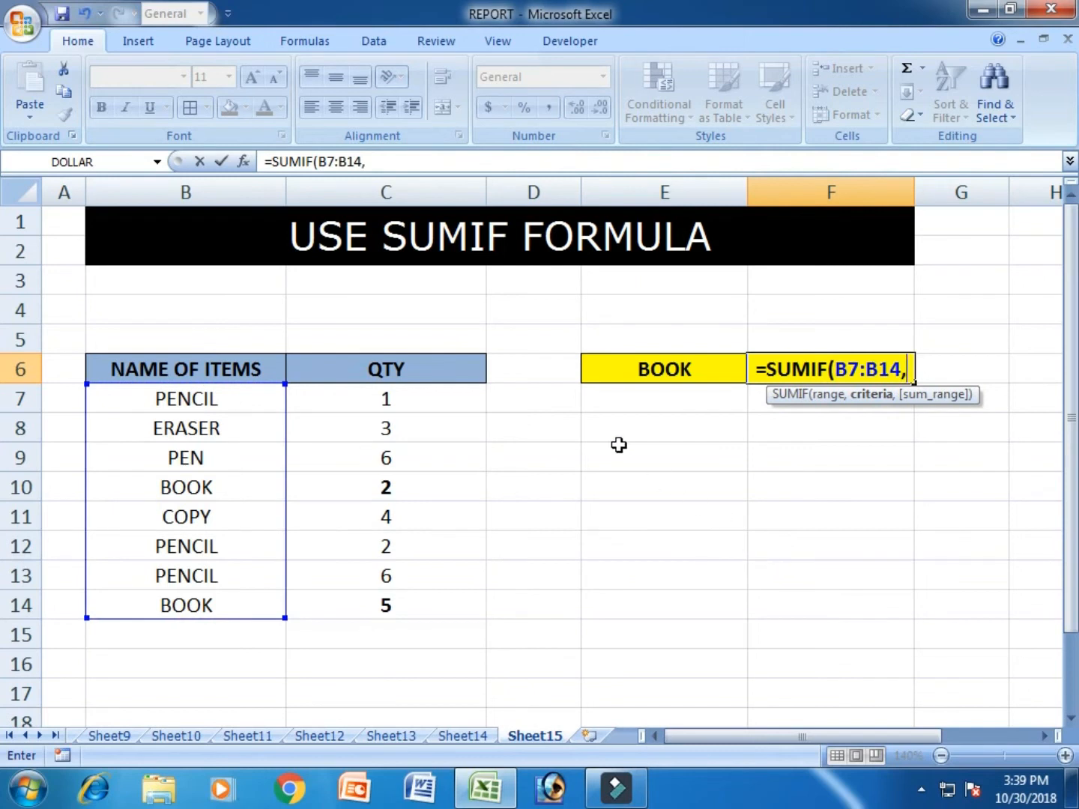
click(644, 370)
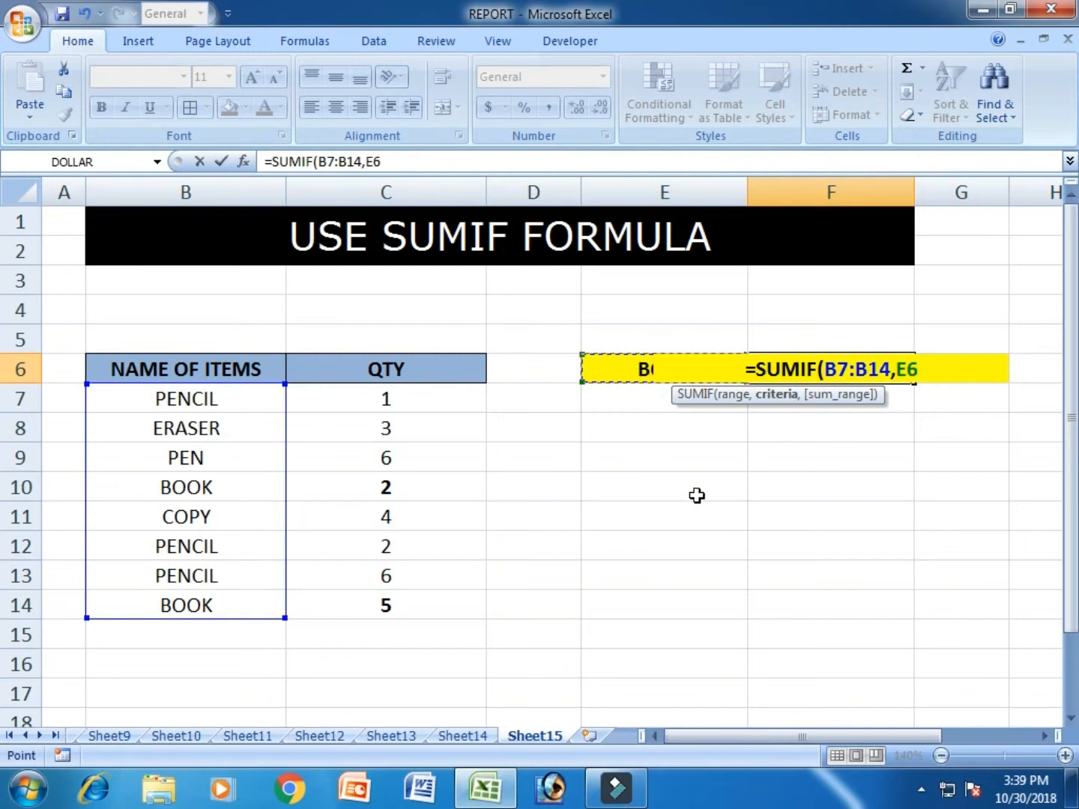
text(,)
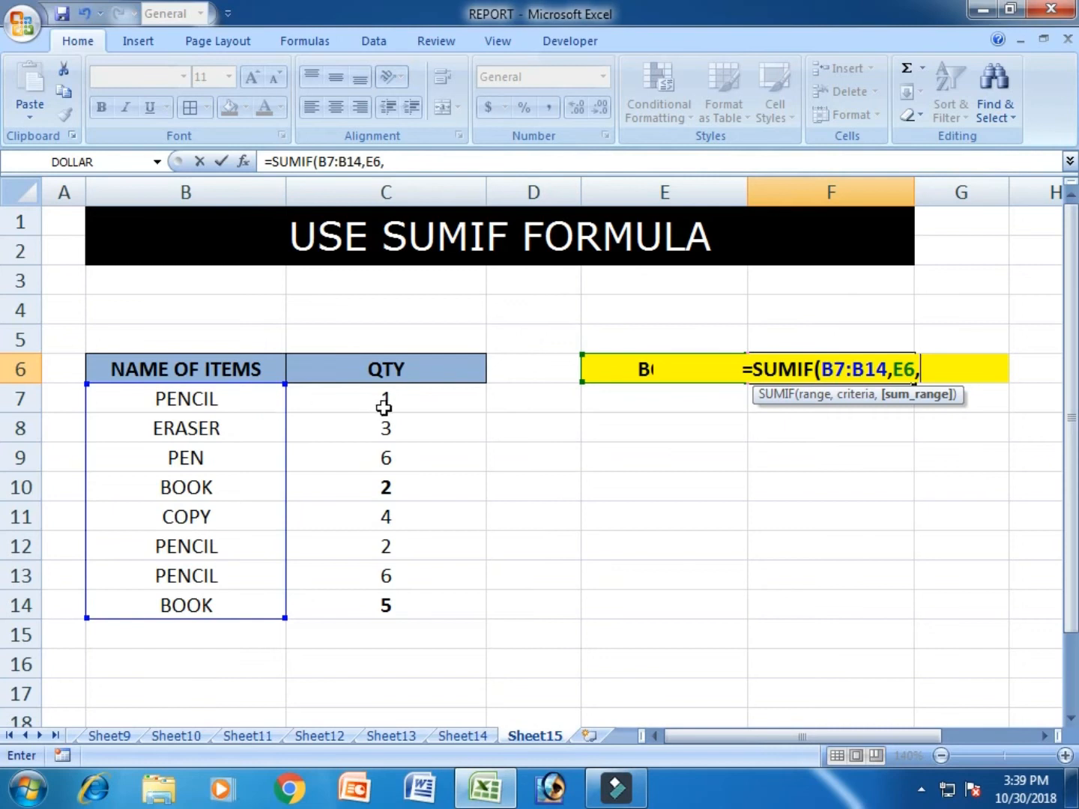
drag(434, 402, 426, 597)
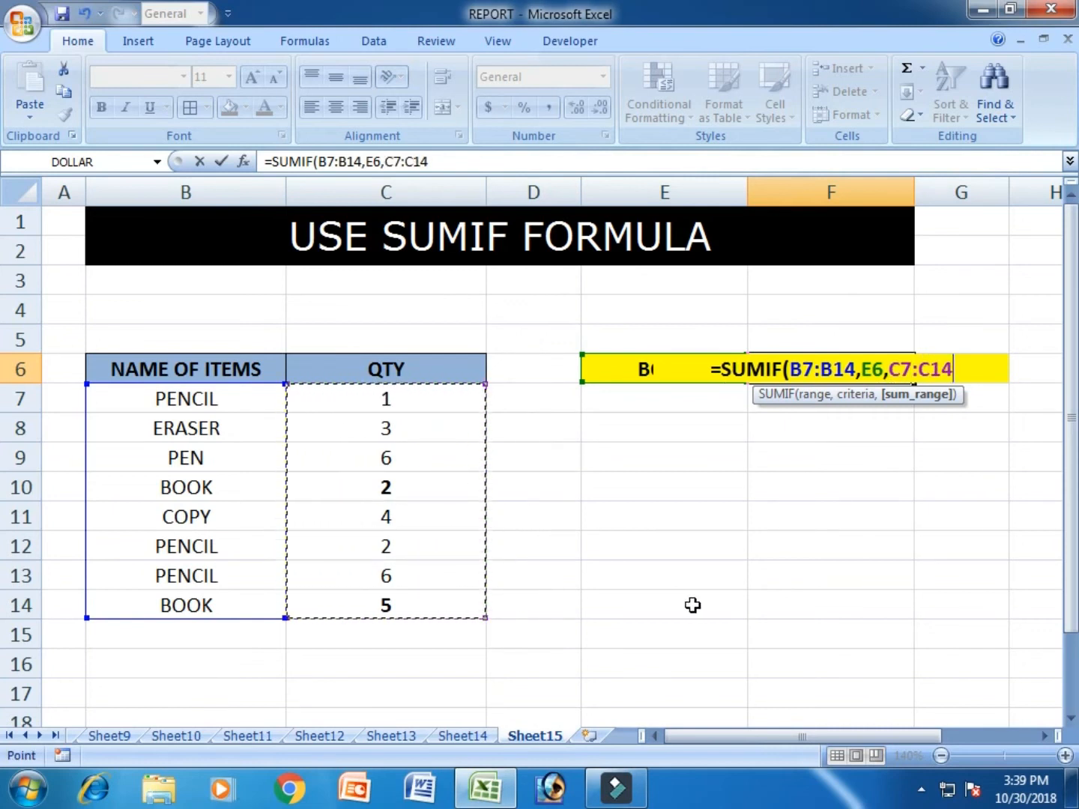
text())
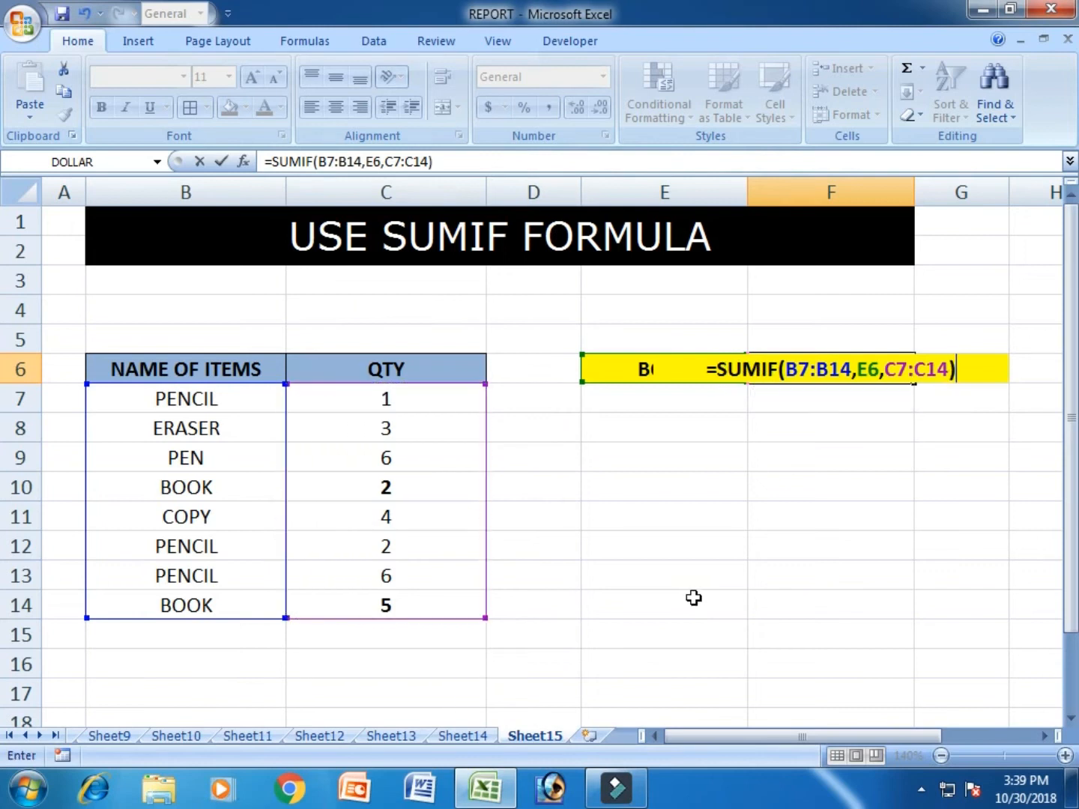
key(Return)
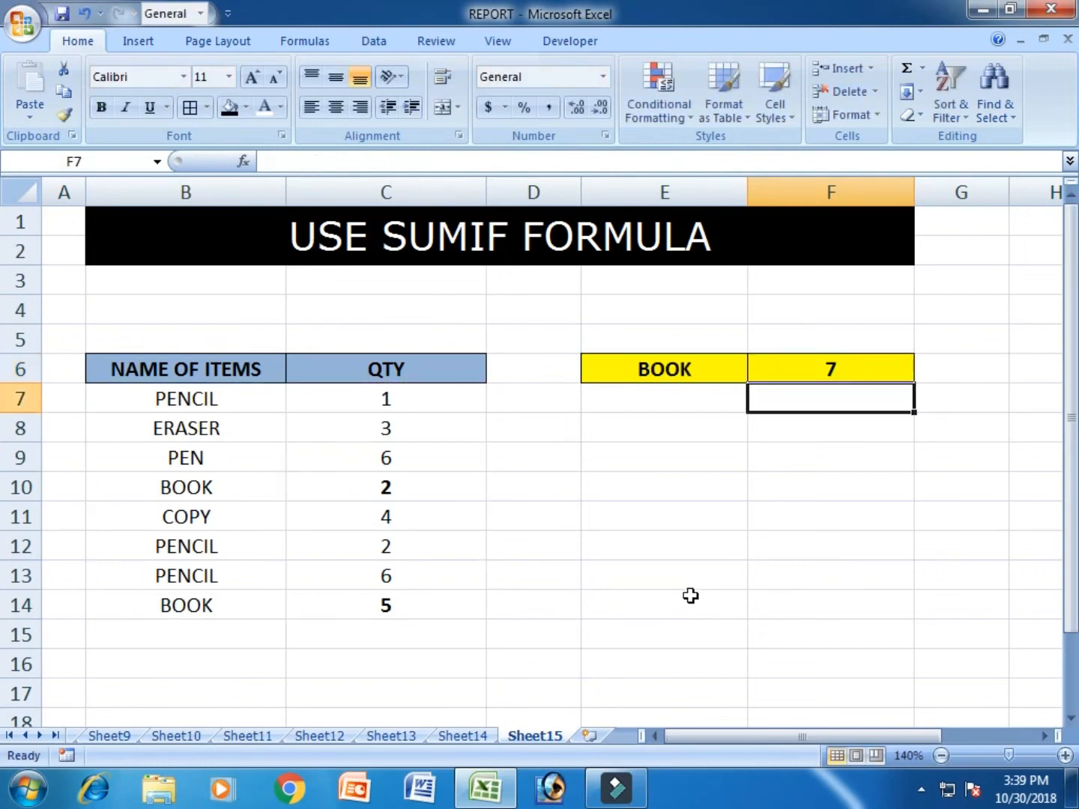
- Check the formula in F6 against the BOOK entries and their quantities in rows 10 and 14
click(862, 373)
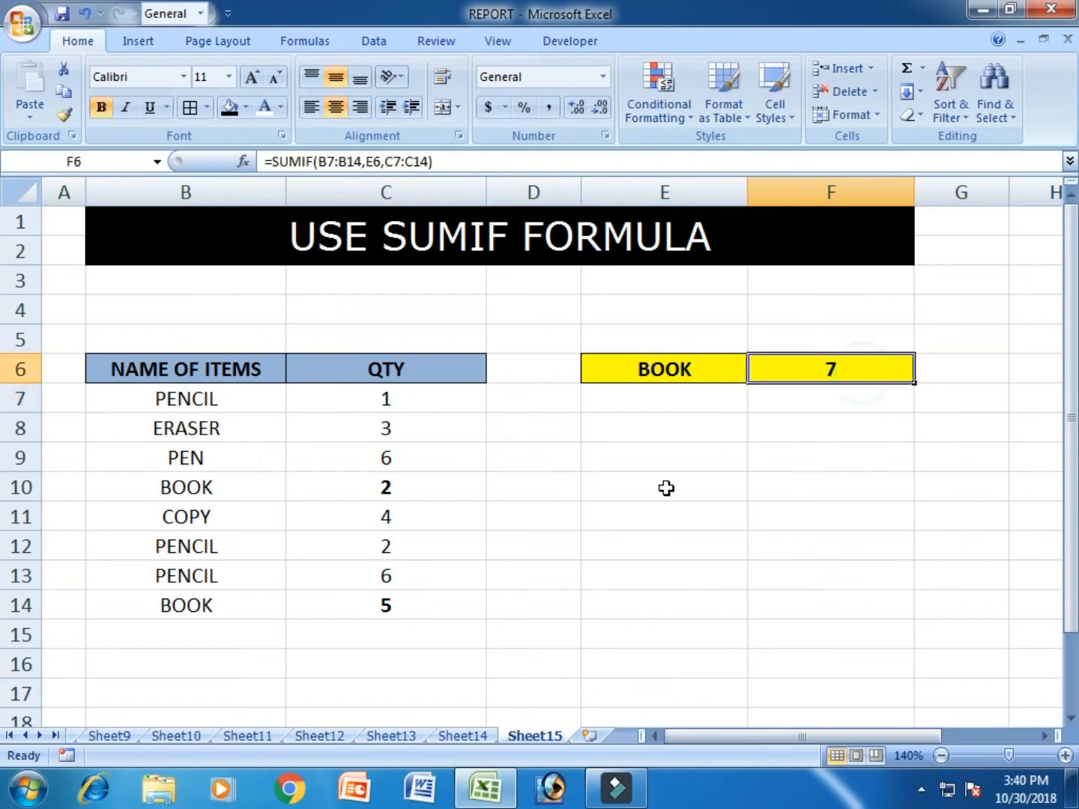
click(181, 491)
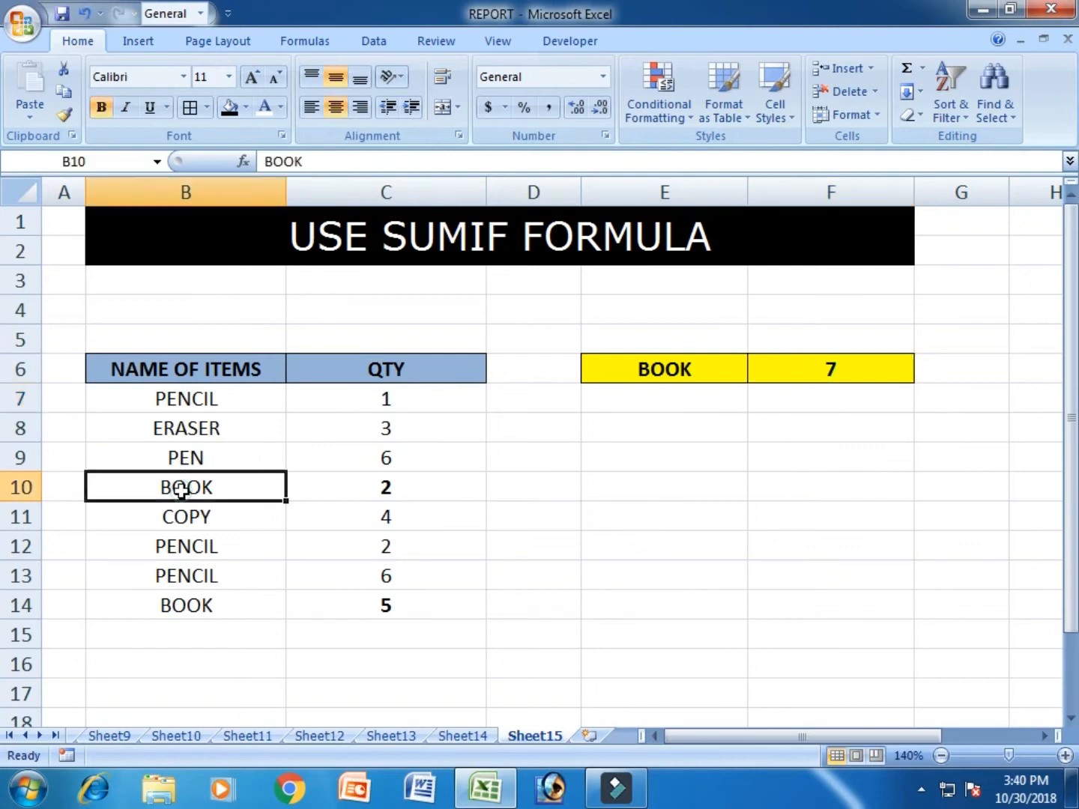
click(341, 490)
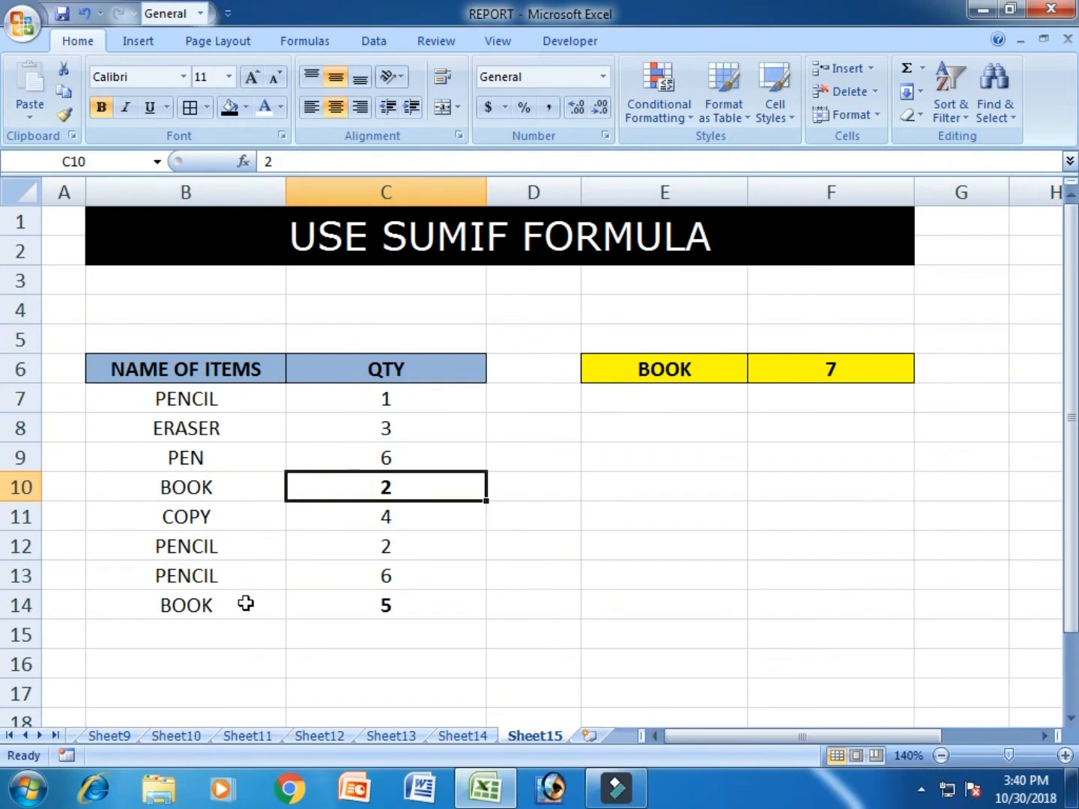
click(246, 604)
click(321, 604)
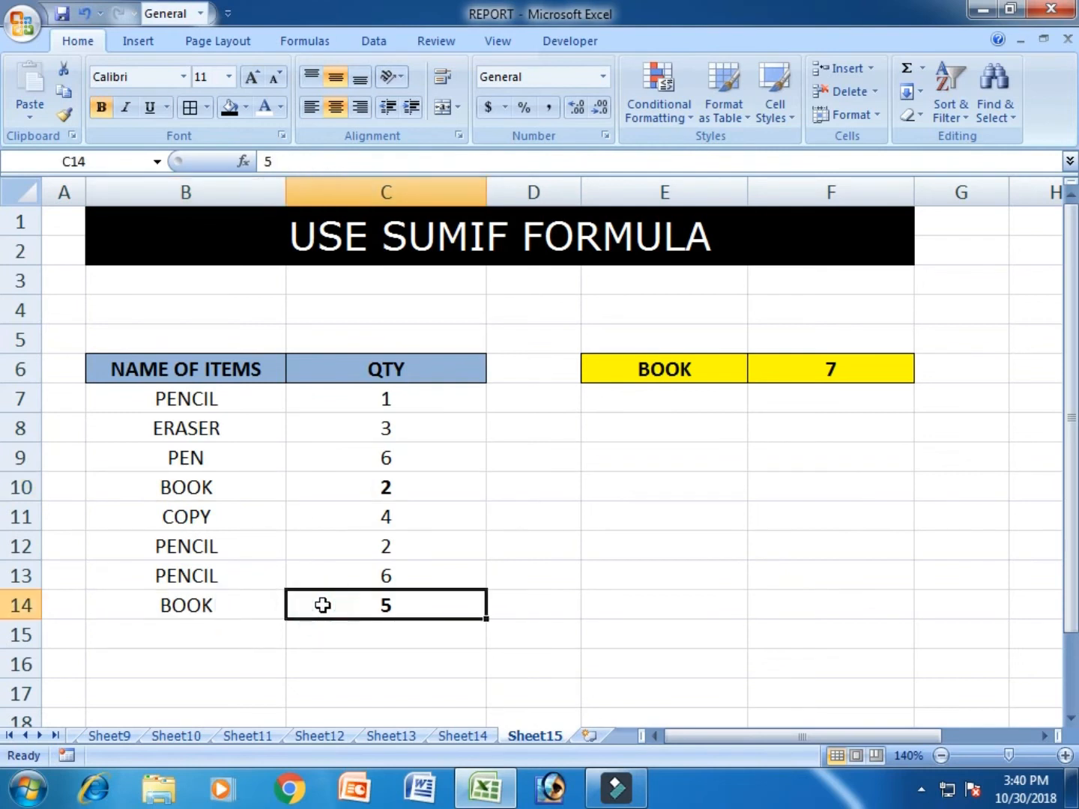
- Set the criterion in E6 to PEN and select the SUMIF result in F6
click(666, 370)
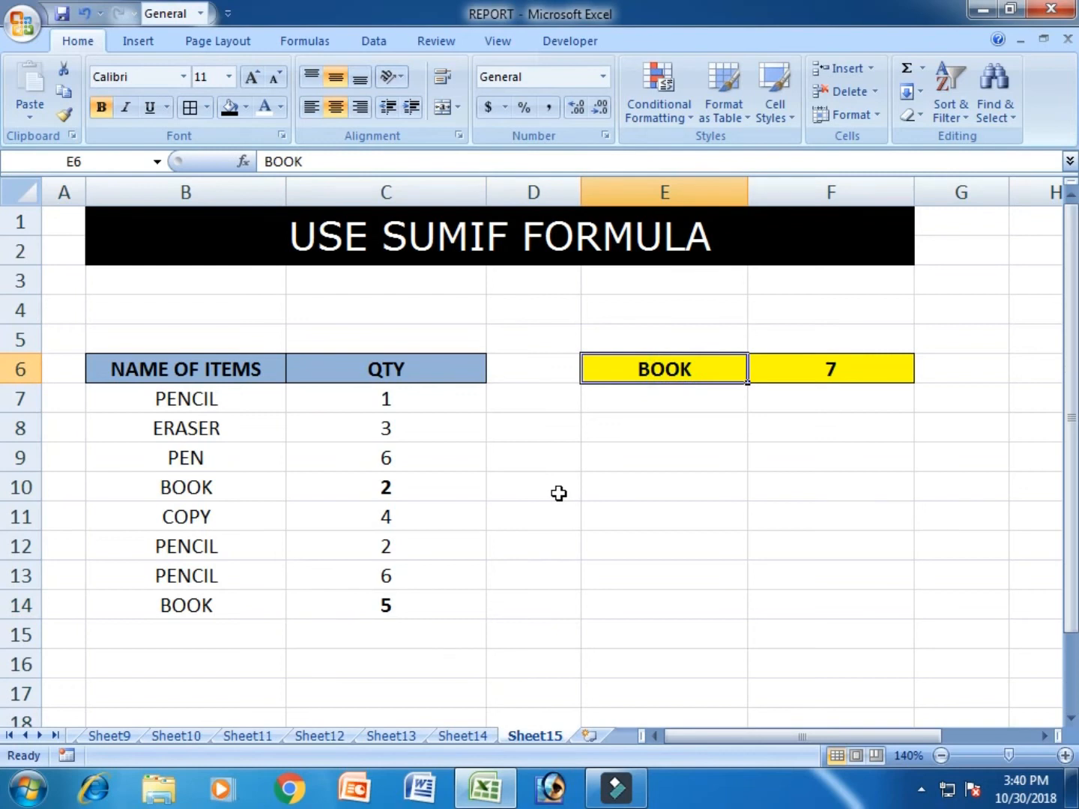
text(PEN)
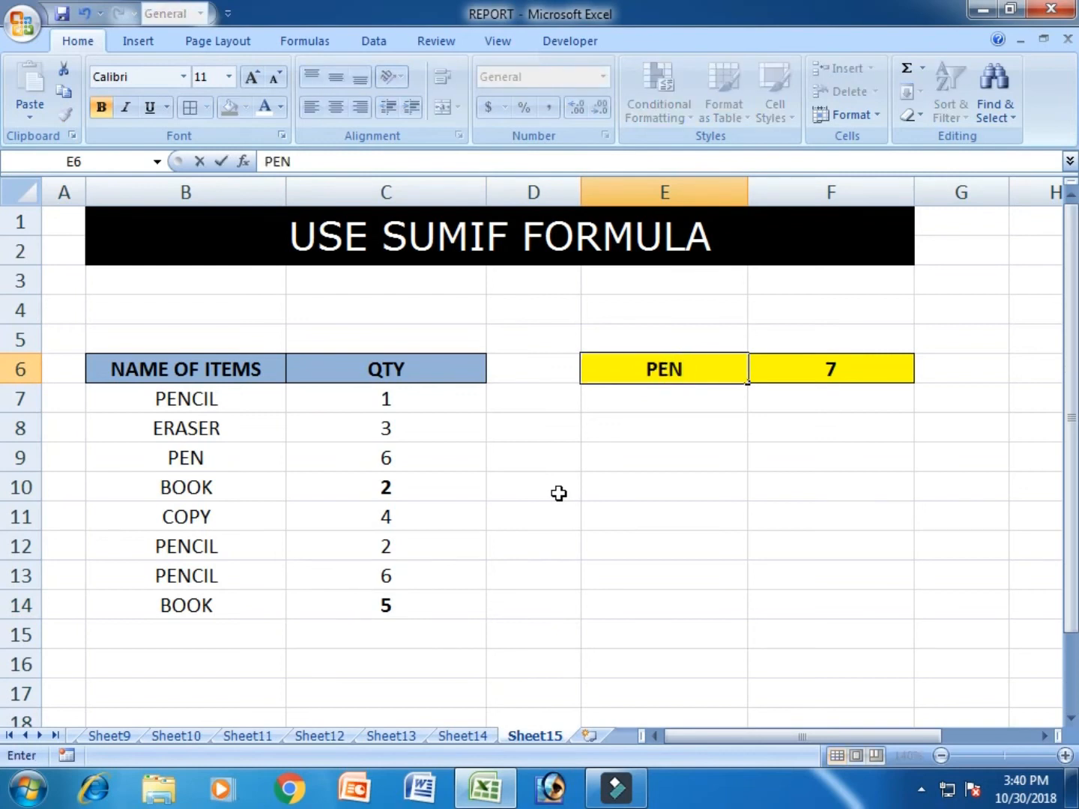
key(Return)
key(Up)
key(Right)
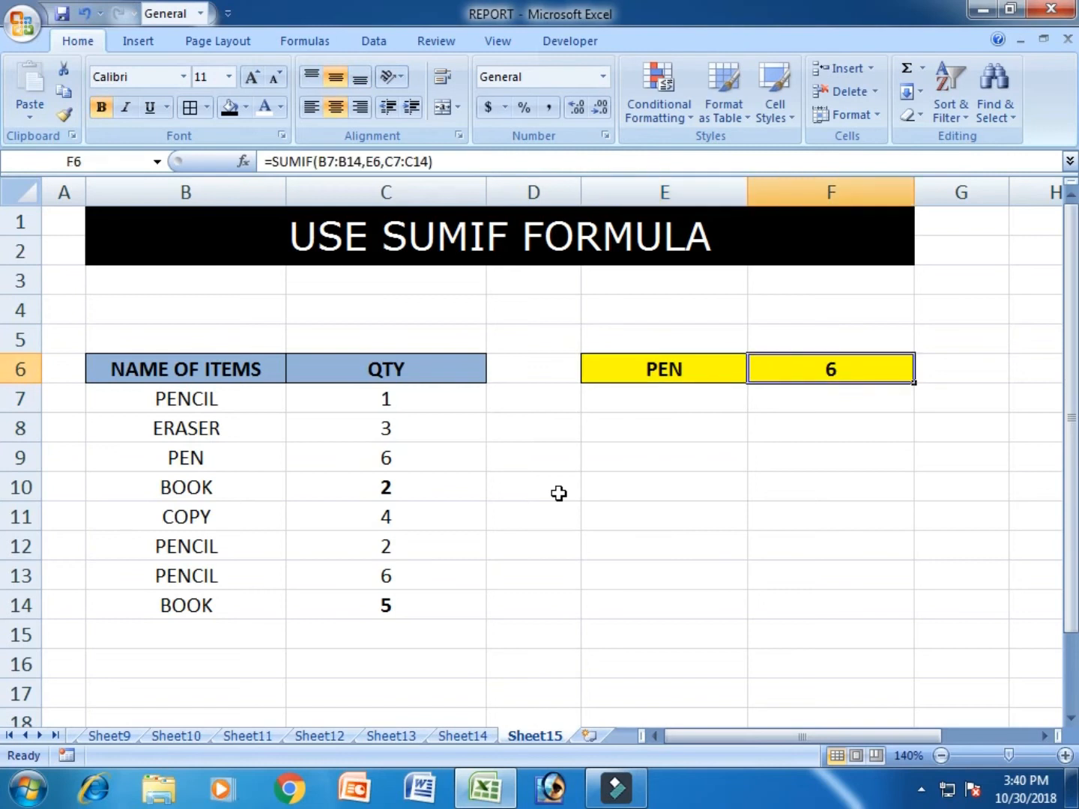
- Compare the SUMIF result with the PEN entry and its quantity in row 9, and go through the rest of the list
key(Left)
key(Left)
key(Left)
key(Down)
key(Down)
key(Down)
key(Left)
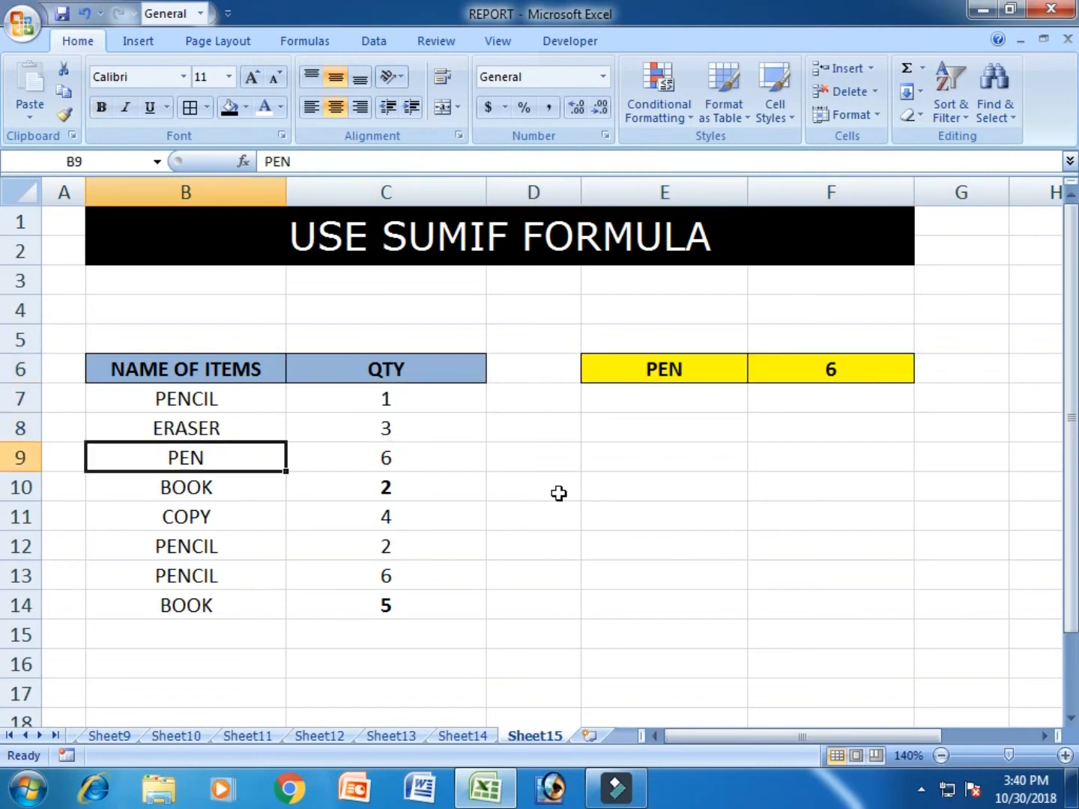
key(Right)
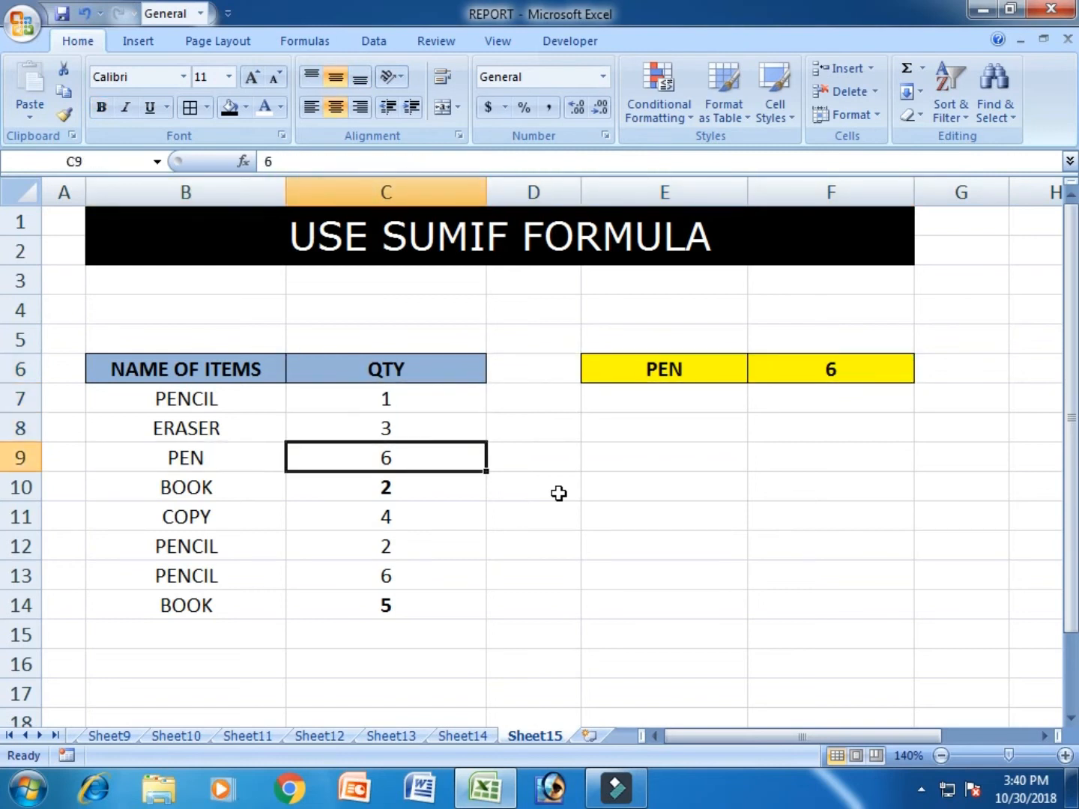
key(Left)
key(Down)
key(Down)
key(Down)
key(Down)
key(Down)
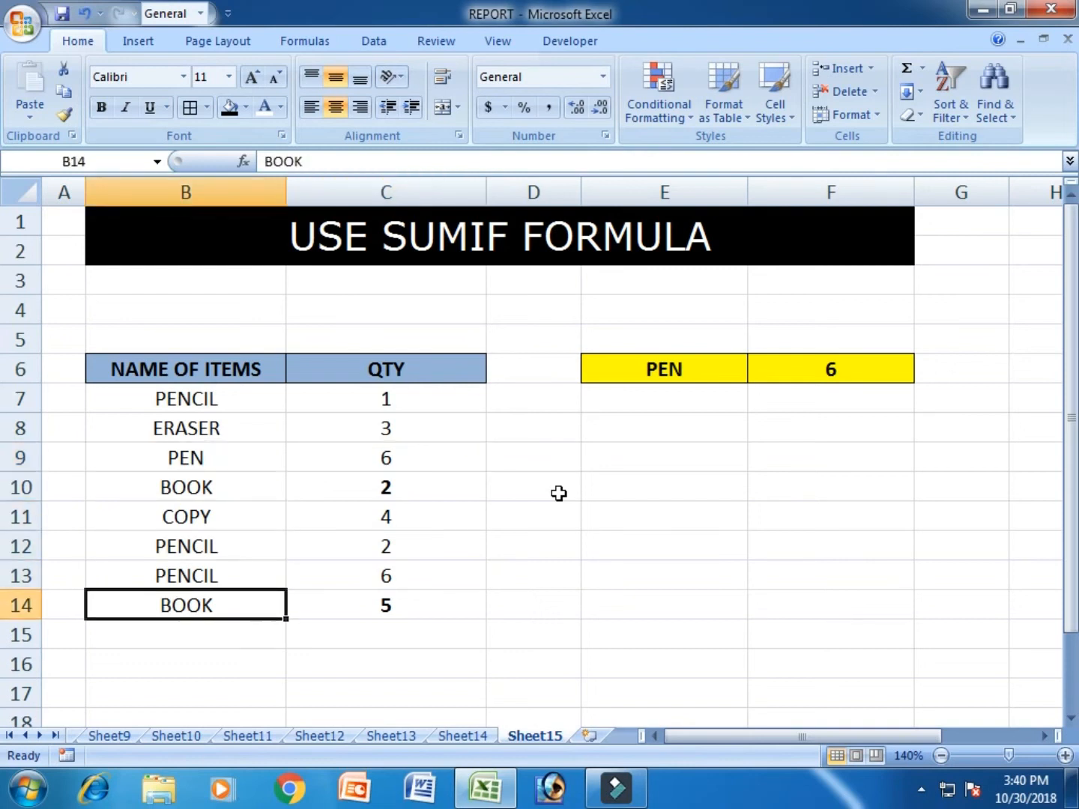
key(Right)
key(Up)
key(Up)
key(Up)
key(Up)
key(Up)
key(Up)
key(Up)
key(Up)
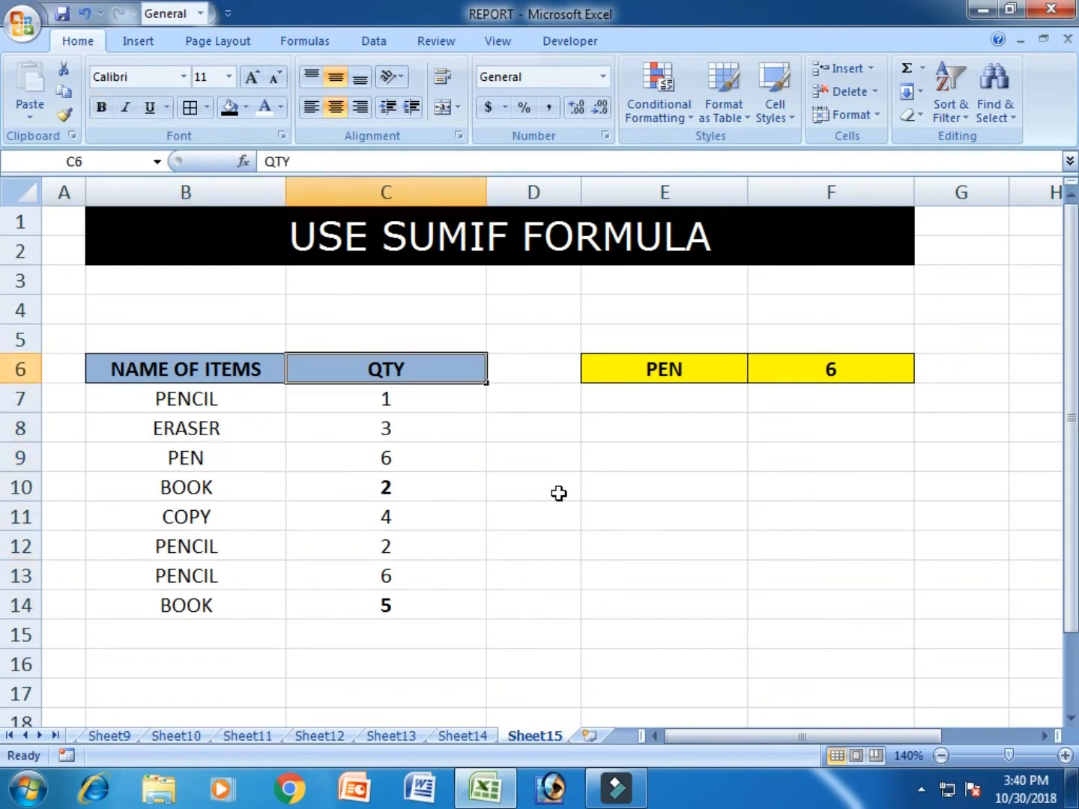
- Extend the criterion in E6 to PENCIL
key(Right)
key(Right)
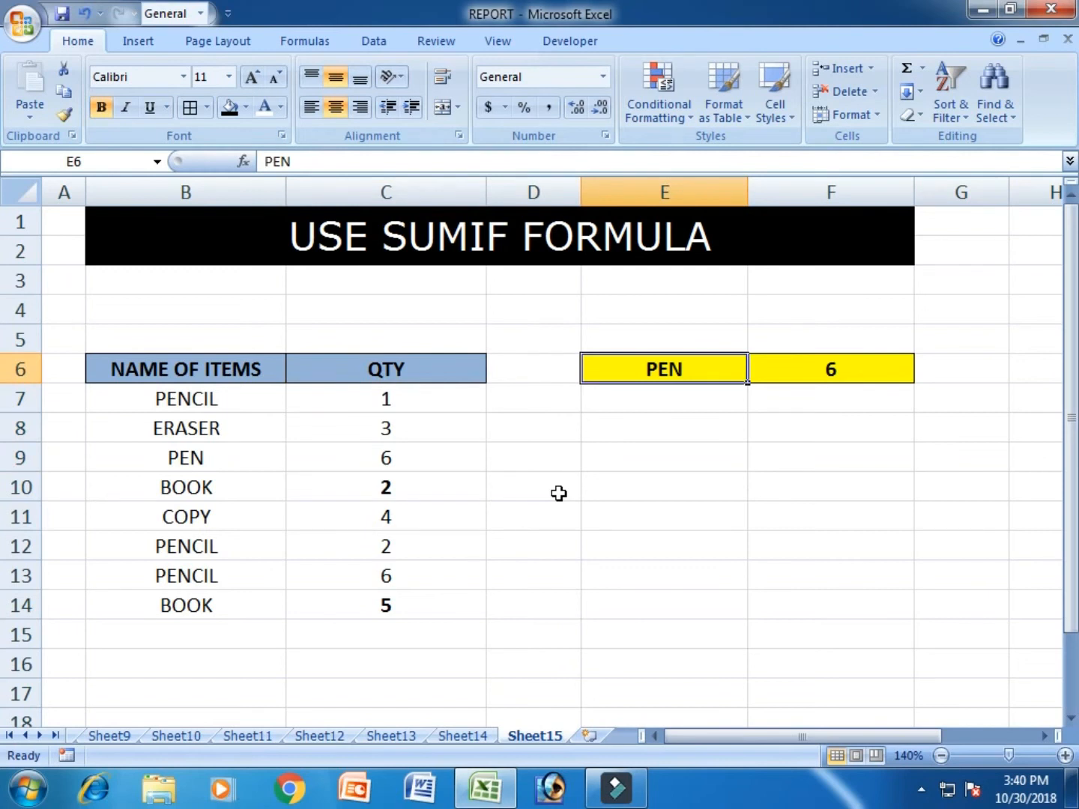
key(F2)
text(CIL)
key(Return)
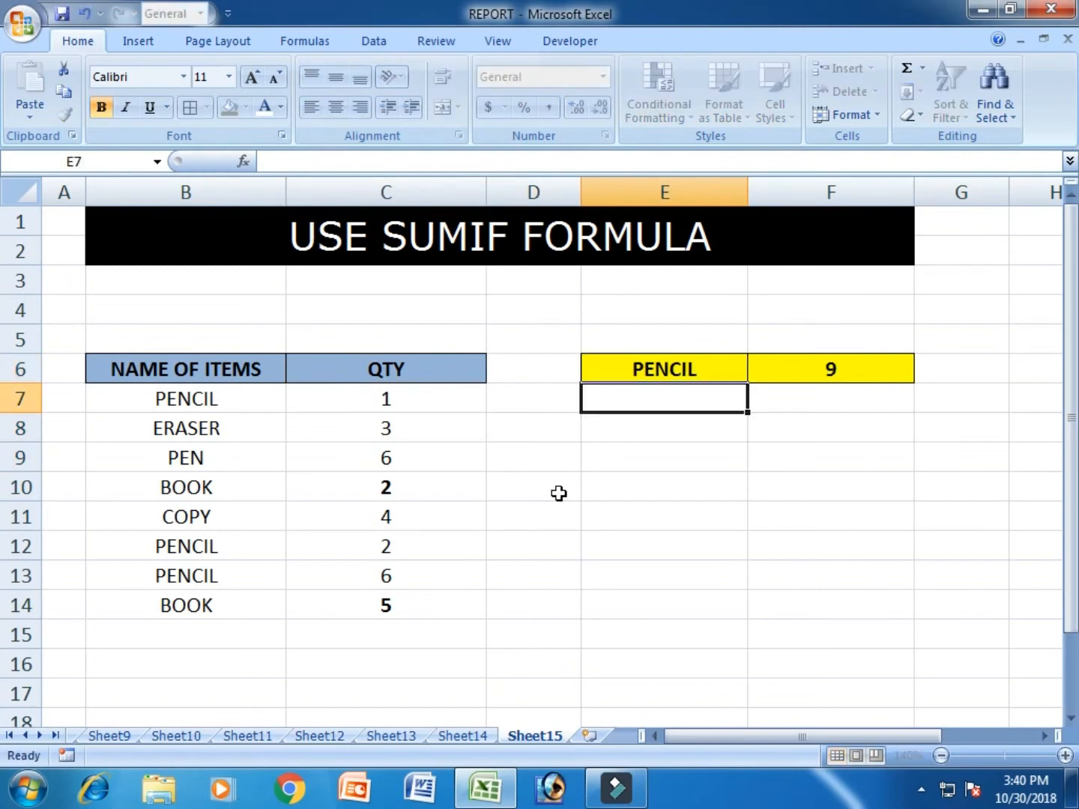
- Check the SUMIF result in F6 against the first PENCIL entry and its quantity in row 7
key(Up)
key(Right)
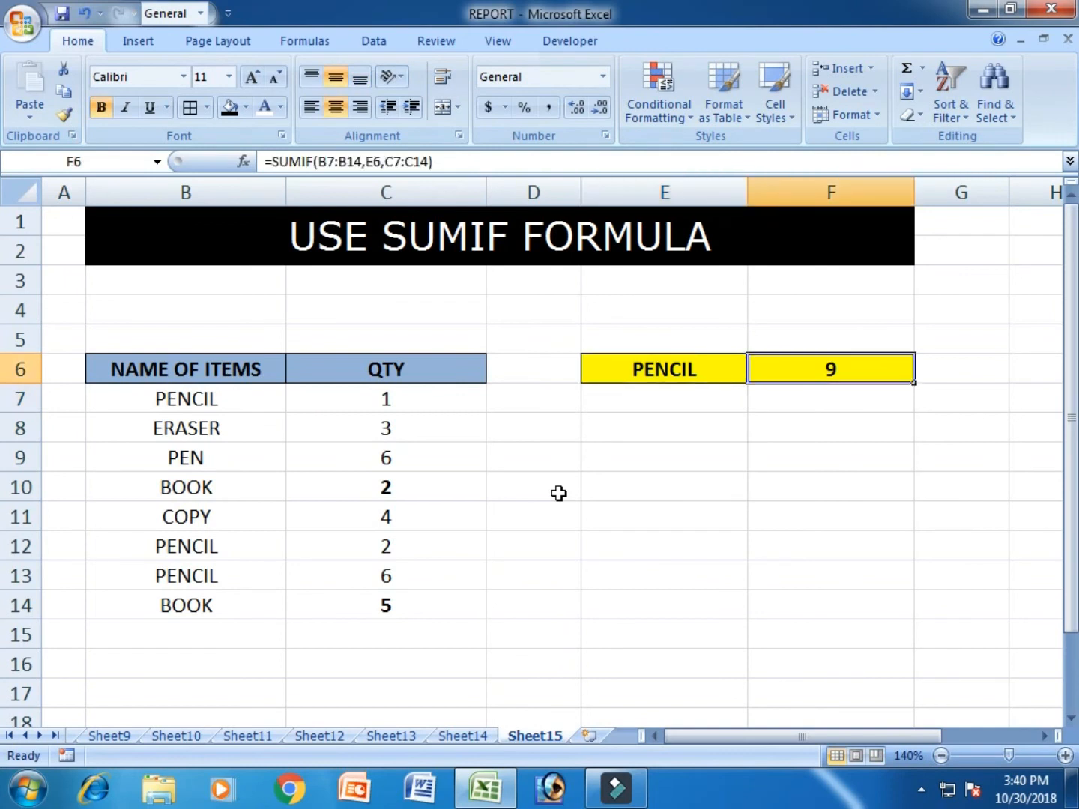
key(Left)
key(Left)
key(Left)
key(Down)
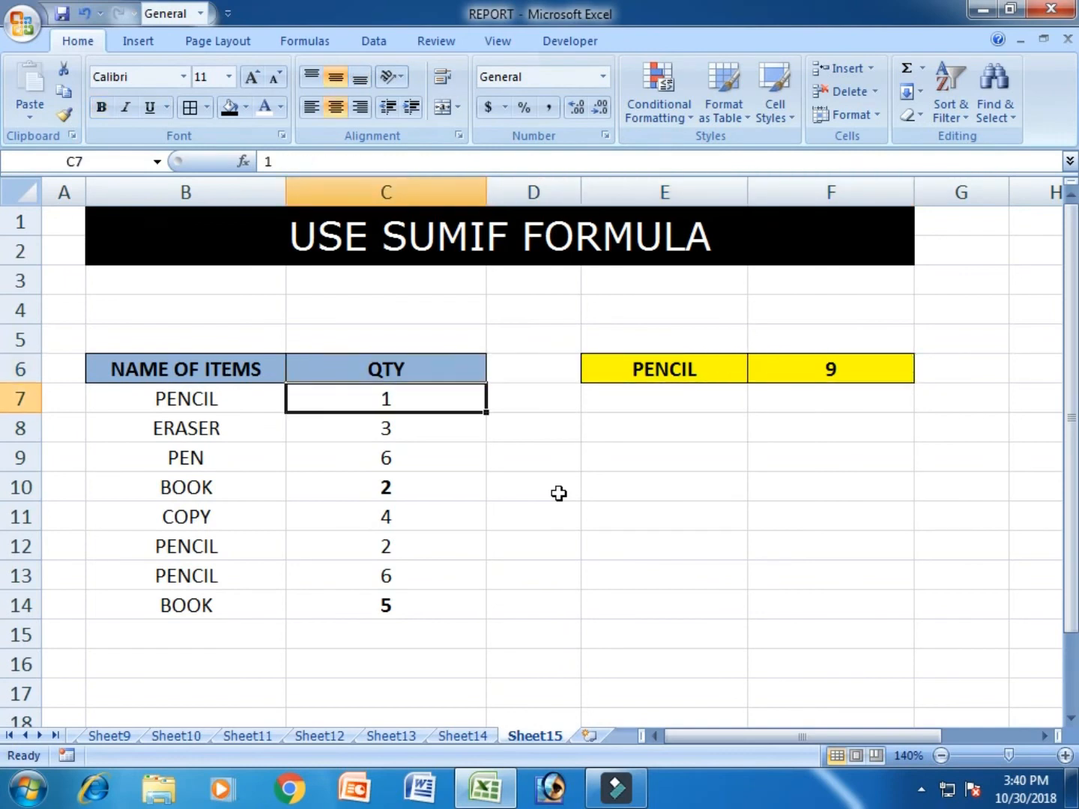
key(Left)
key(Right)
- Go down the list to the PENCIL entries in rows 12 and 13 and check their quantities
key(Down)
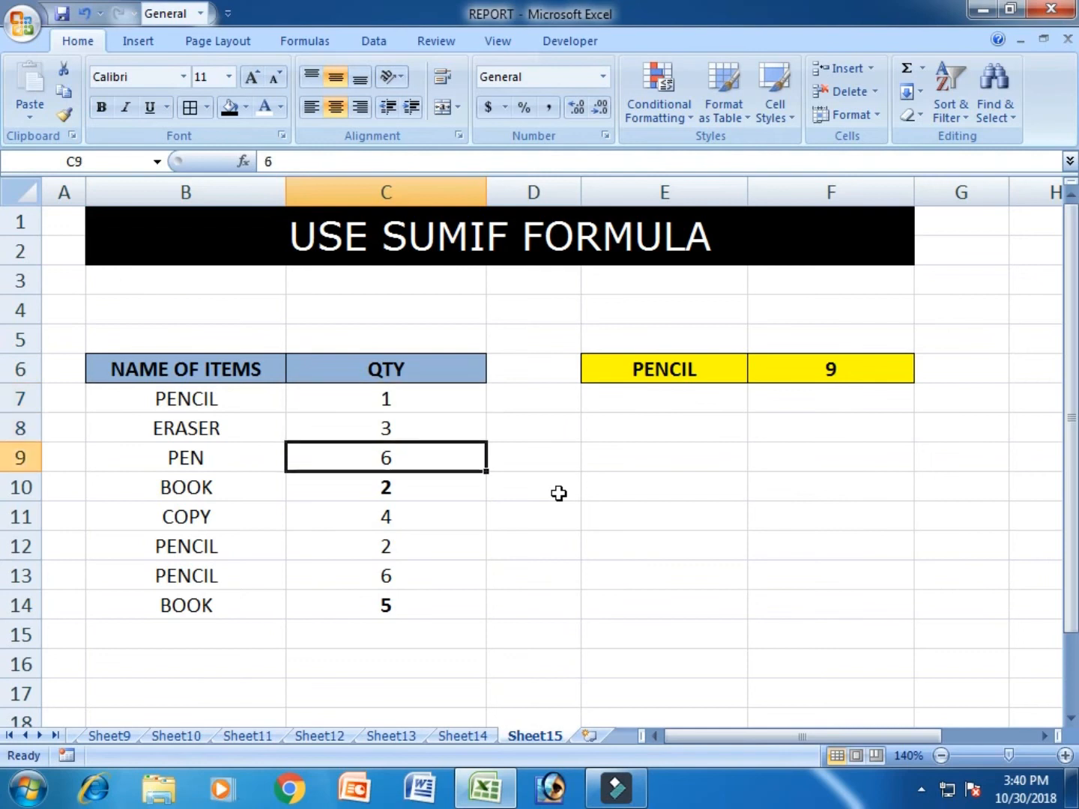
key(Down)
key(Down)
key(Down)
key(Down)
key(Left)
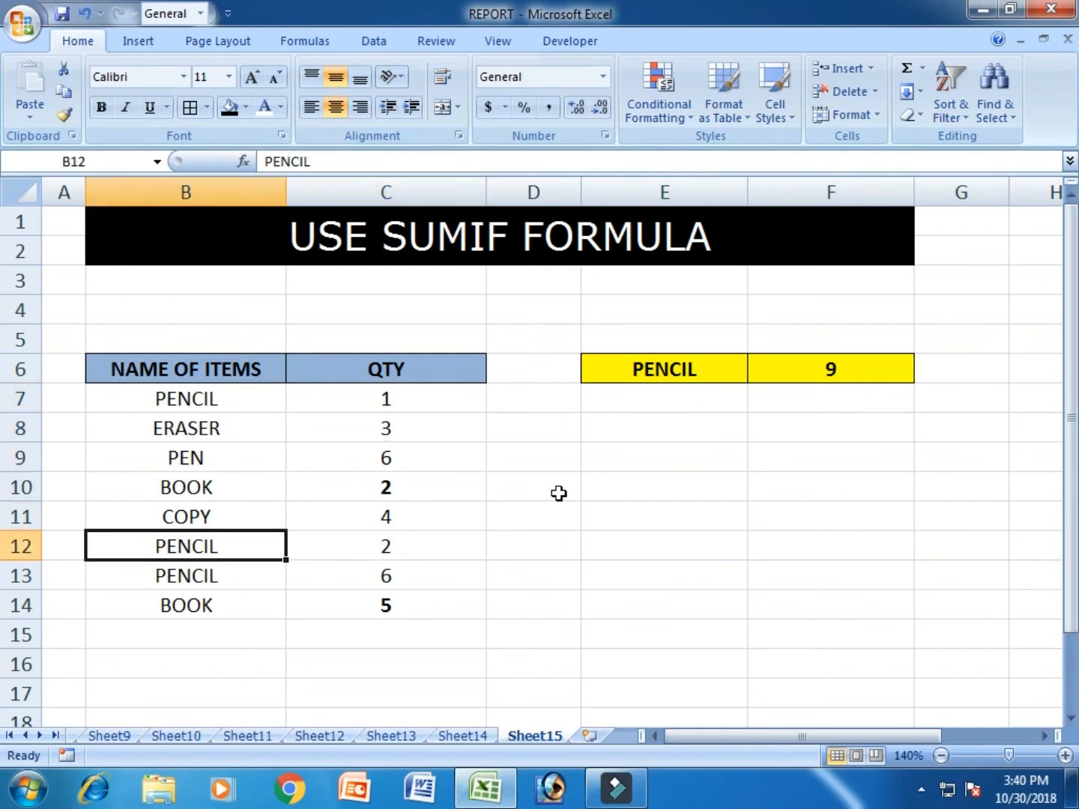
key(Right)
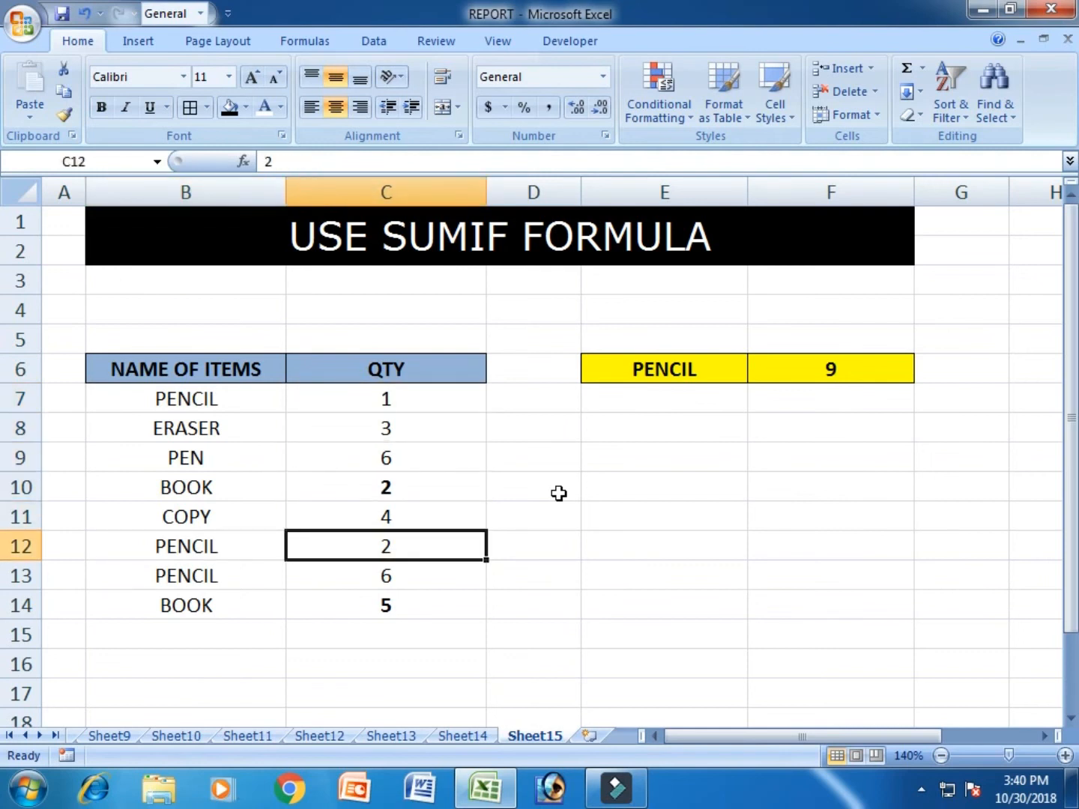
key(Left)
key(Down)
key(Right)
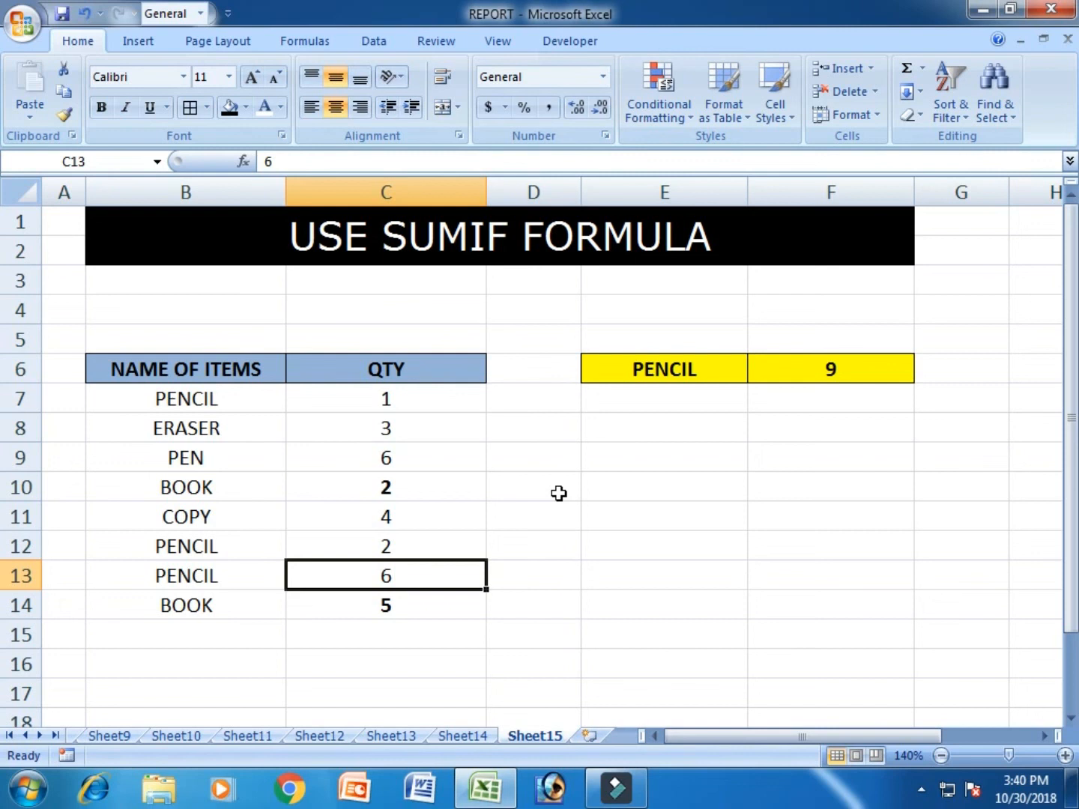
- Return to F6 and review the SUMIF formula and its total for PENCIL
key(Right)
key(Right)
key(Up)
key(Up)
key(Up)
key(Up)
key(Up)
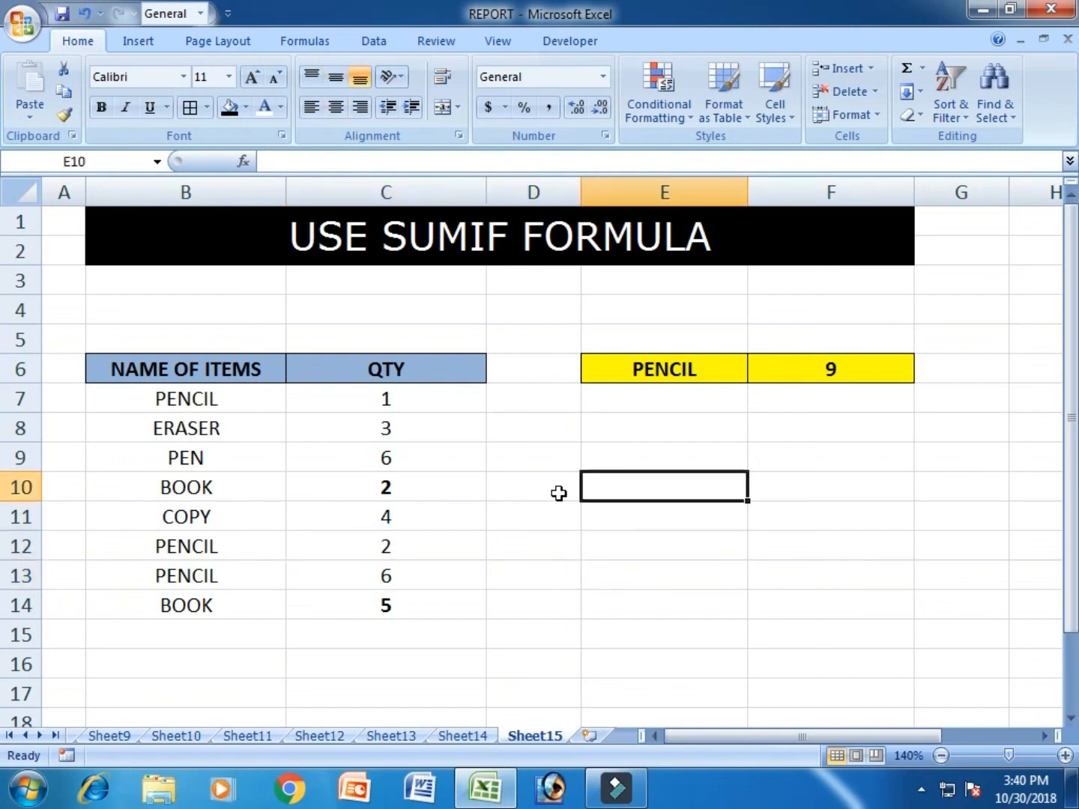
key(Up)
key(Up)
key(Right)
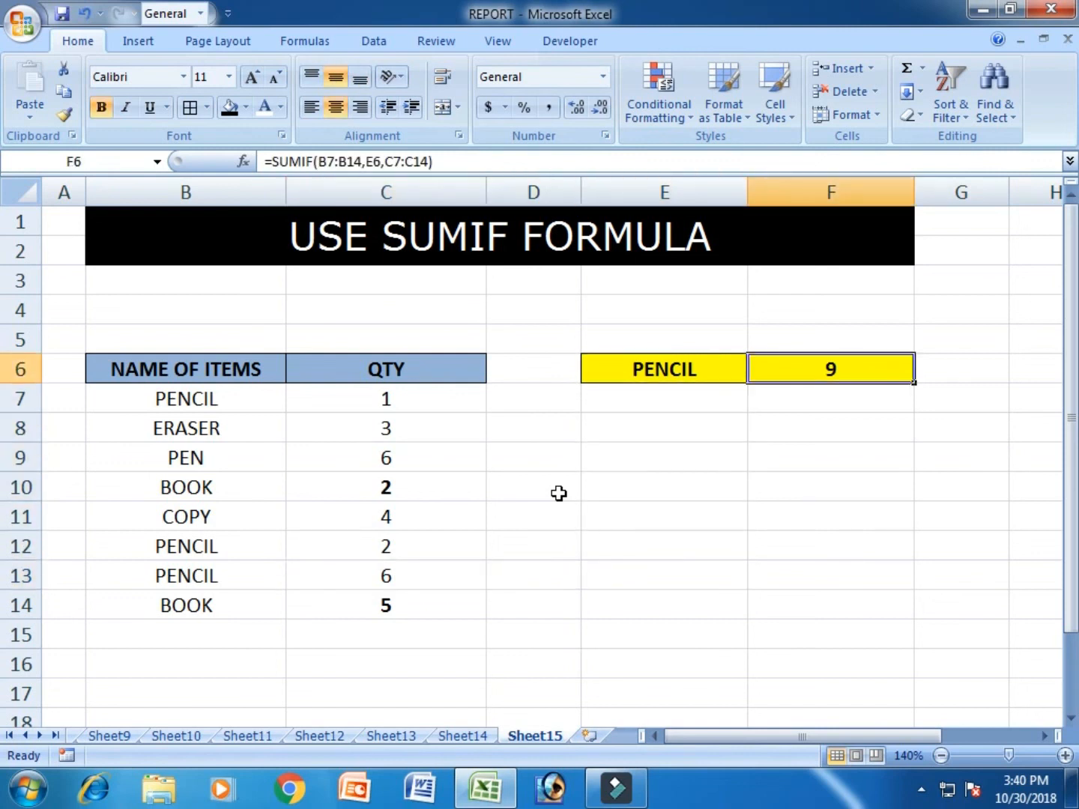